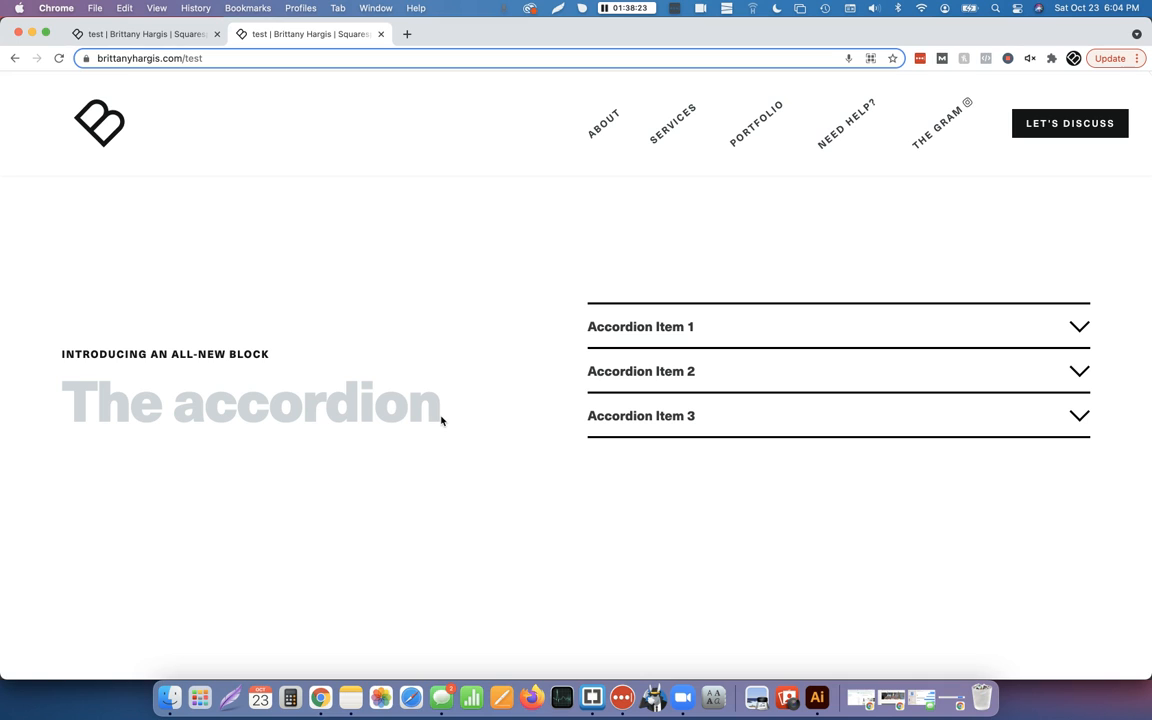
Expand and collapse the three accordion items on the live test page to examine how they behave
left_click(677, 317)
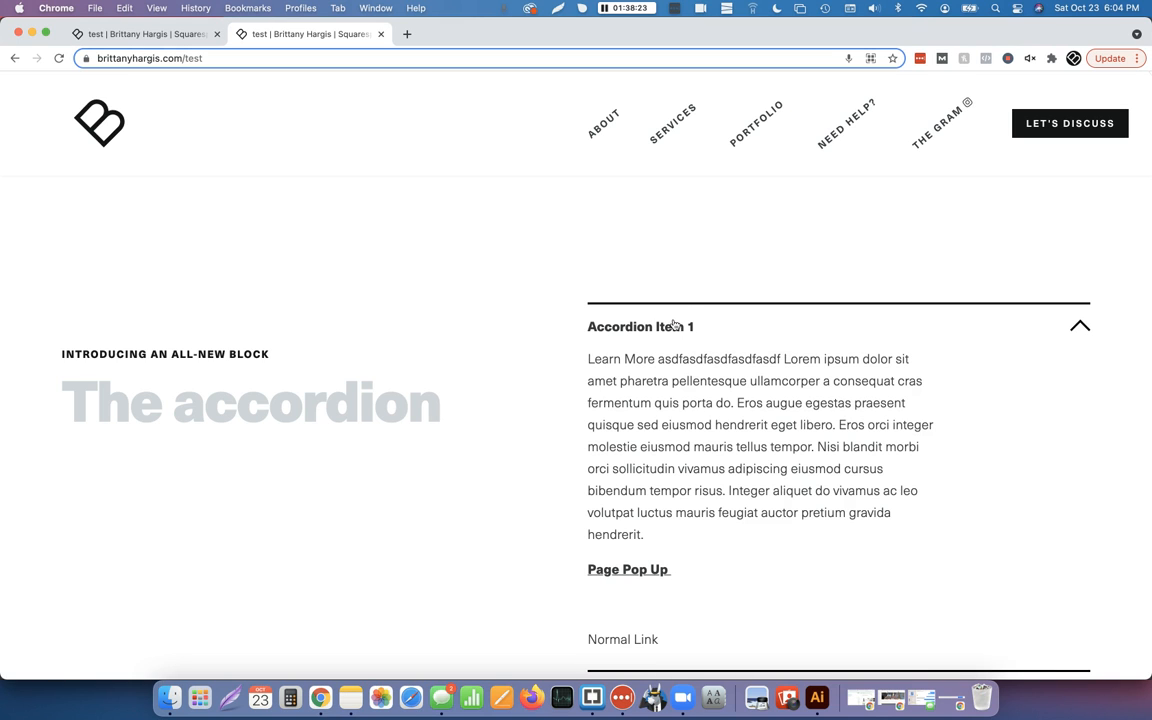
left_click(670, 326)
left_click(669, 371)
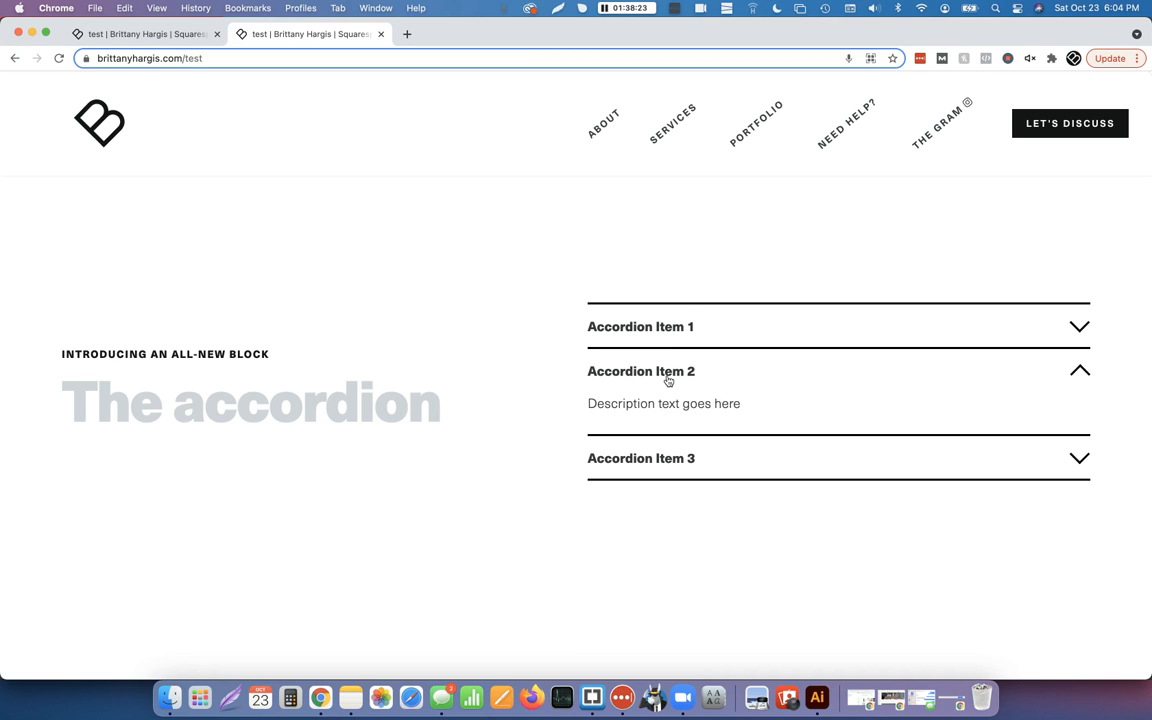
left_click(669, 381)
left_click(652, 412)
left_click(660, 420)
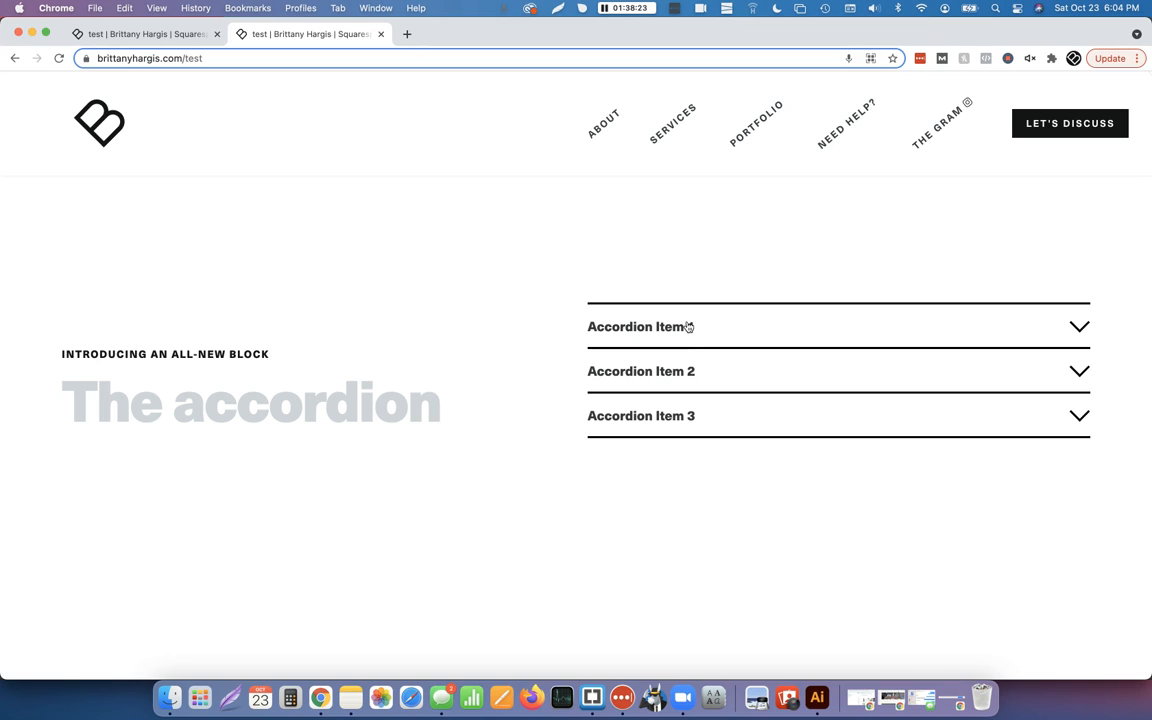
left_click(665, 379)
left_click(680, 388)
Expand Accordion Item 1, view its Page Pop Up link and close the pop-up, checking the accordion again
left_click(660, 327)
scroll(679, 440, "down", 2)
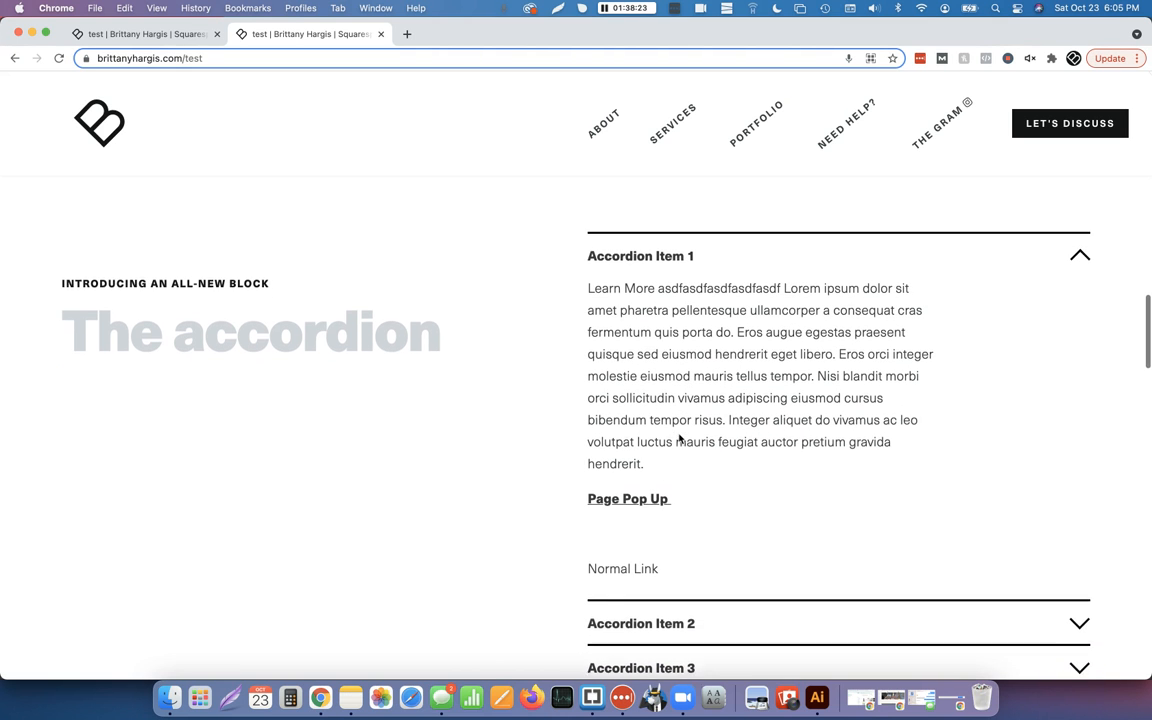
left_click(646, 499)
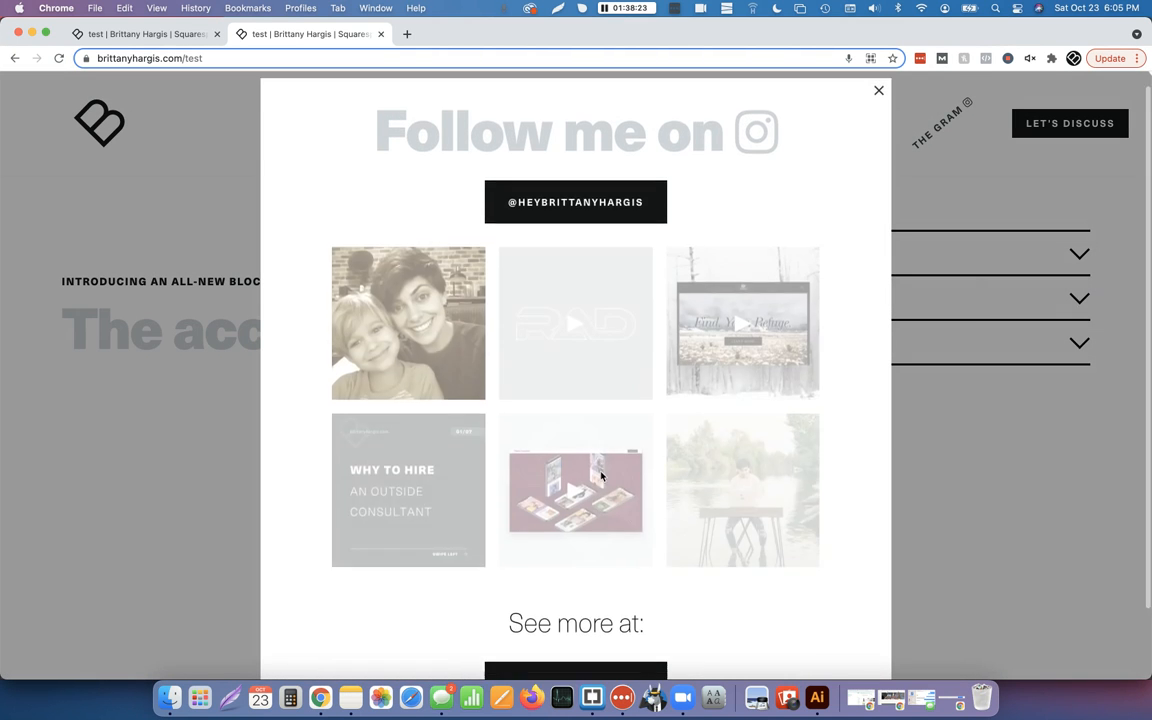
left_click(878, 107)
left_click(653, 300)
left_click(662, 302)
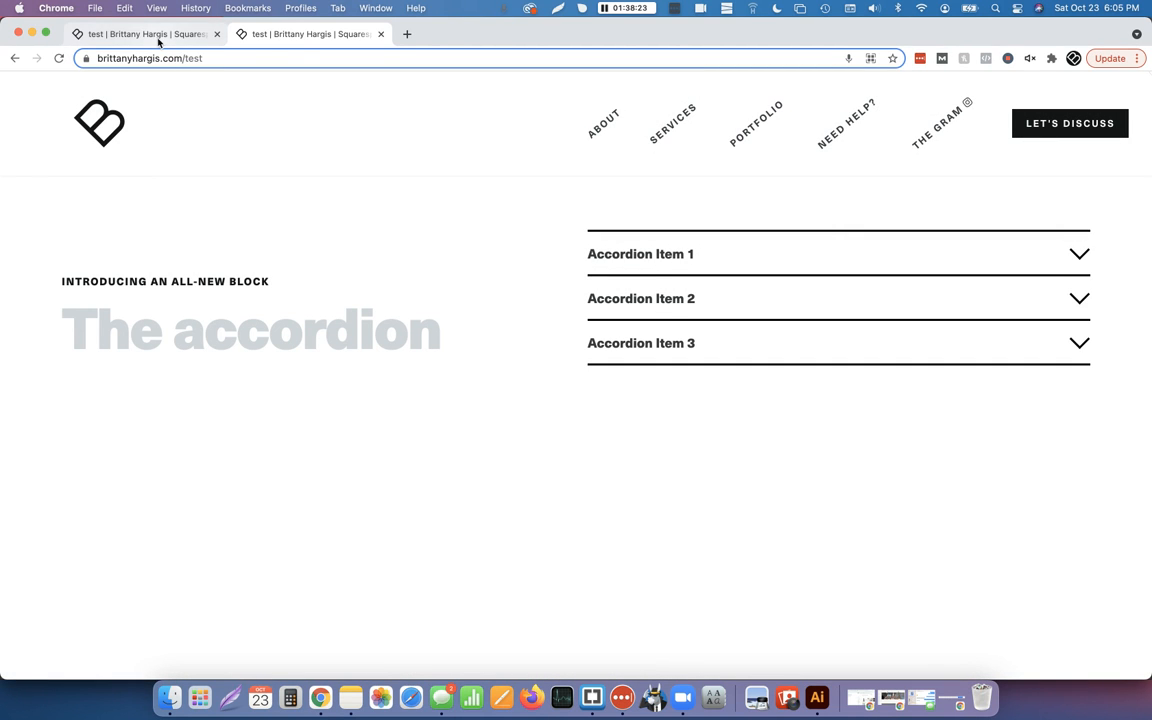
Switch to the page editor and locate the Accordion block among the blocks that can be added above the accordion
left_click(145, 36)
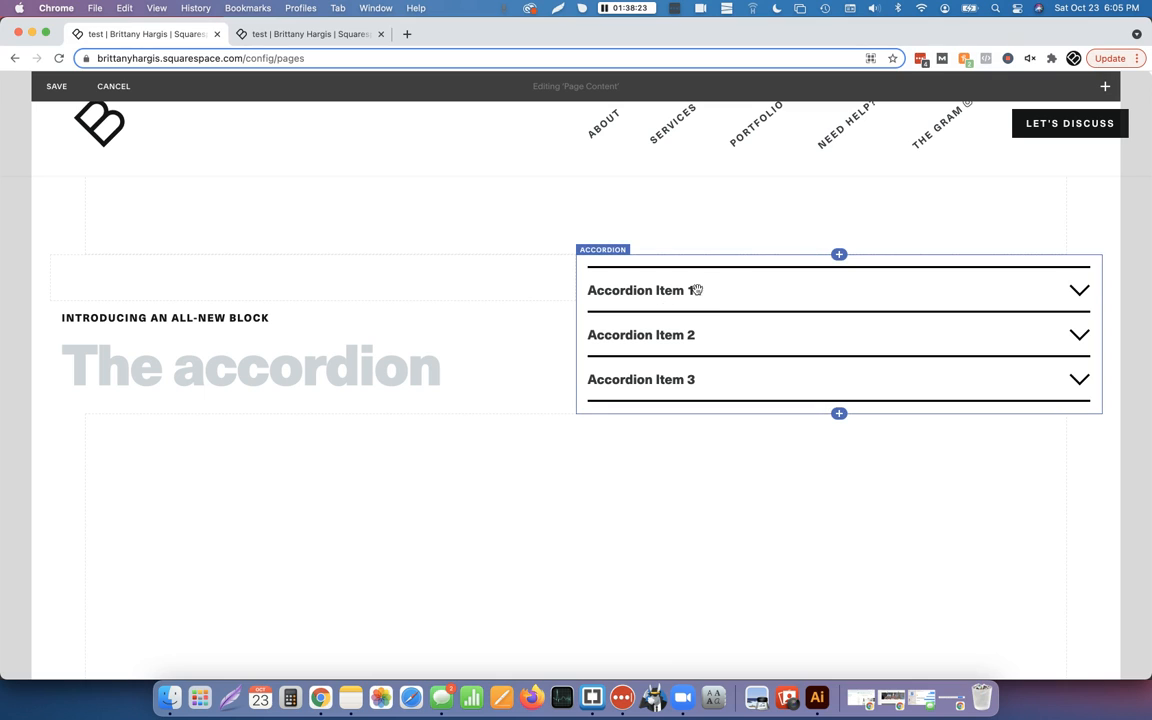
left_click(839, 256)
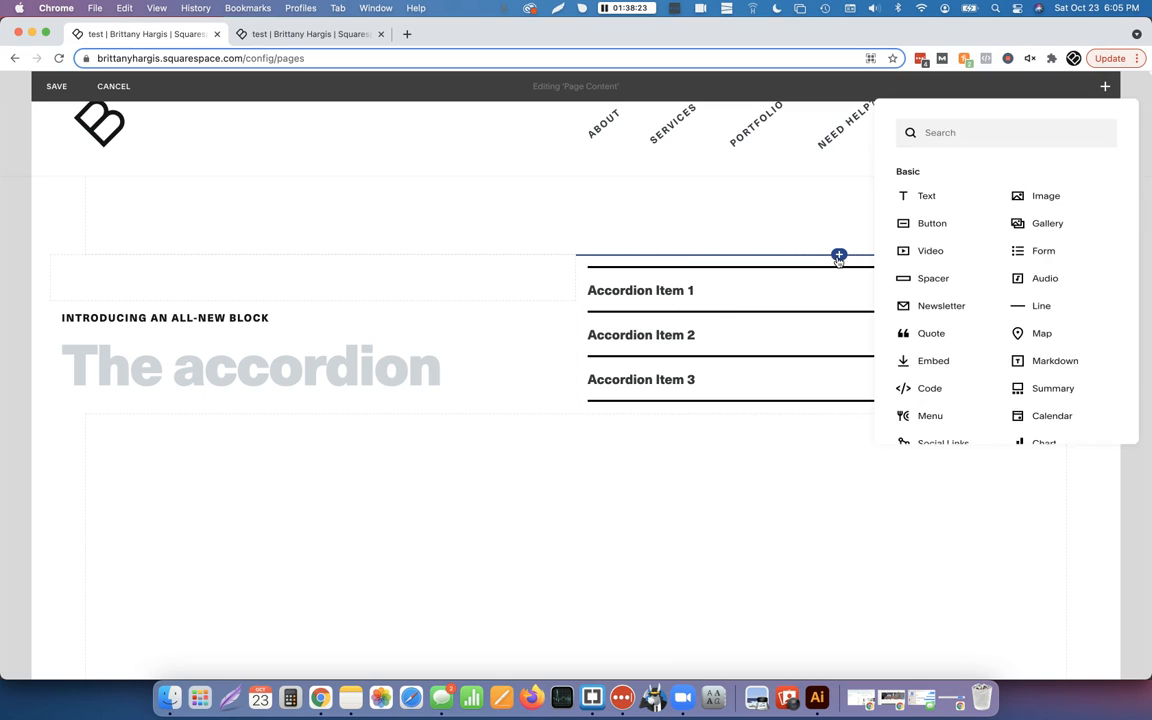
scroll(1003, 378, "down", 2)
scroll(1003, 378, "down", 1)
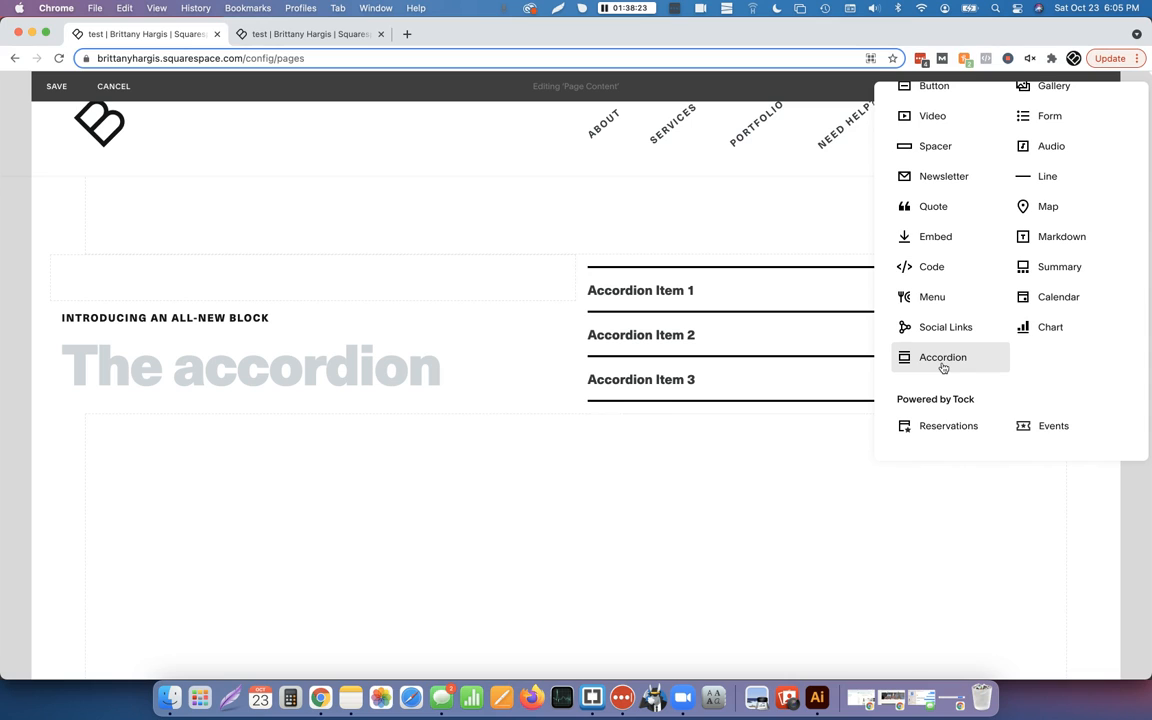
left_click(800, 305)
Open the existing accordion block for editing and add four new items to it
double_click(799, 297)
left_click_drag(956, 311, 353, 203)
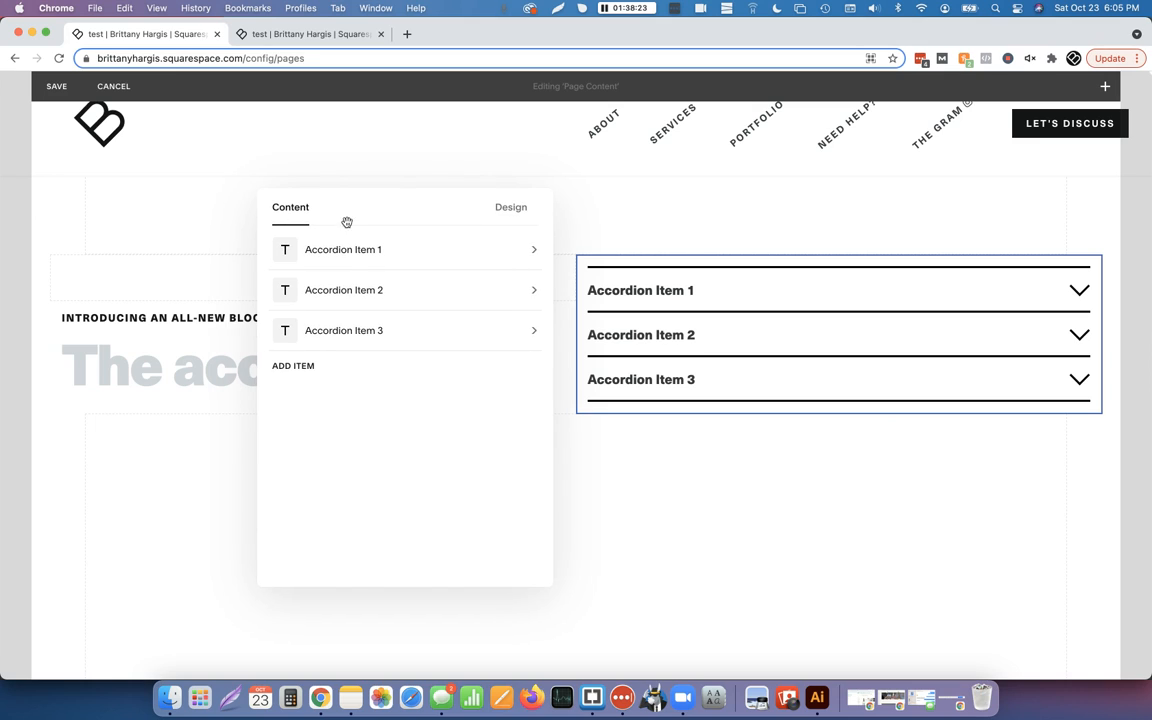
left_click(297, 372)
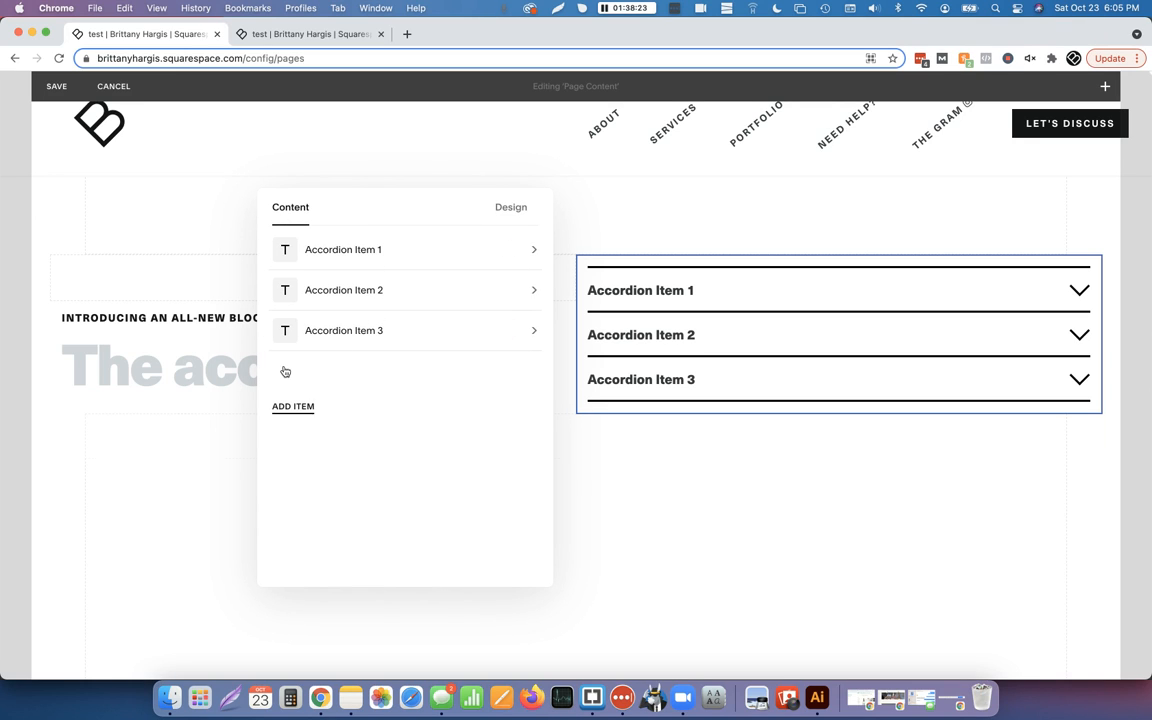
left_click(291, 409)
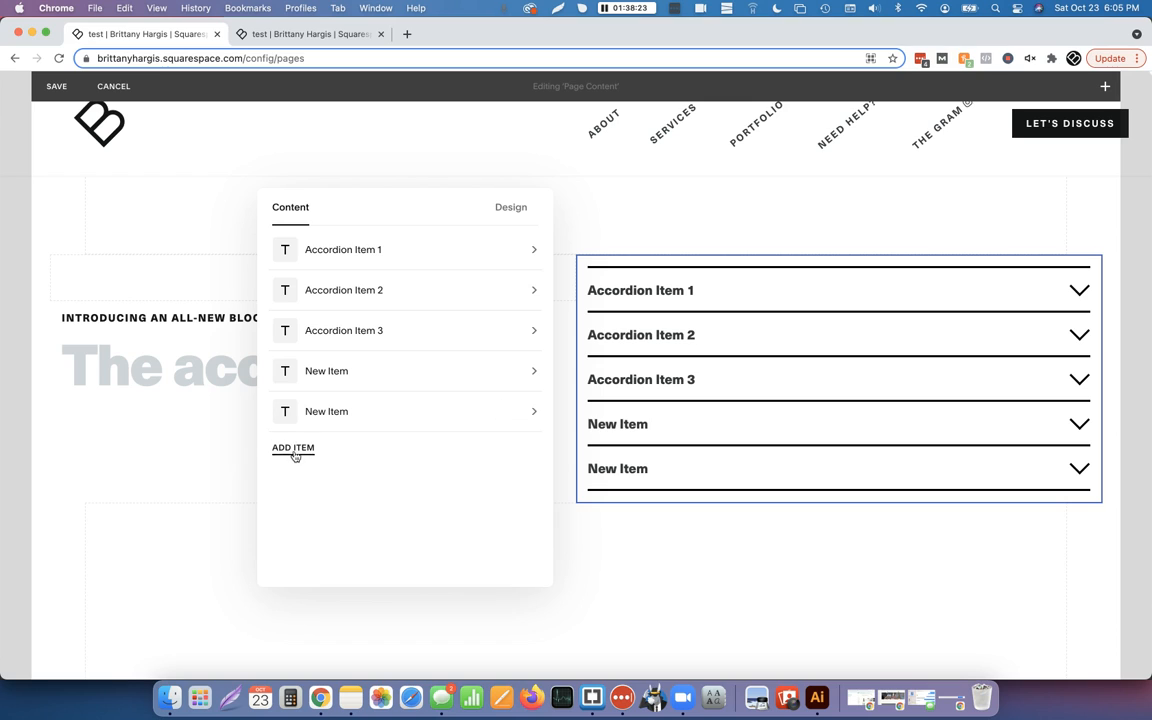
left_click(294, 449)
left_click(291, 487)
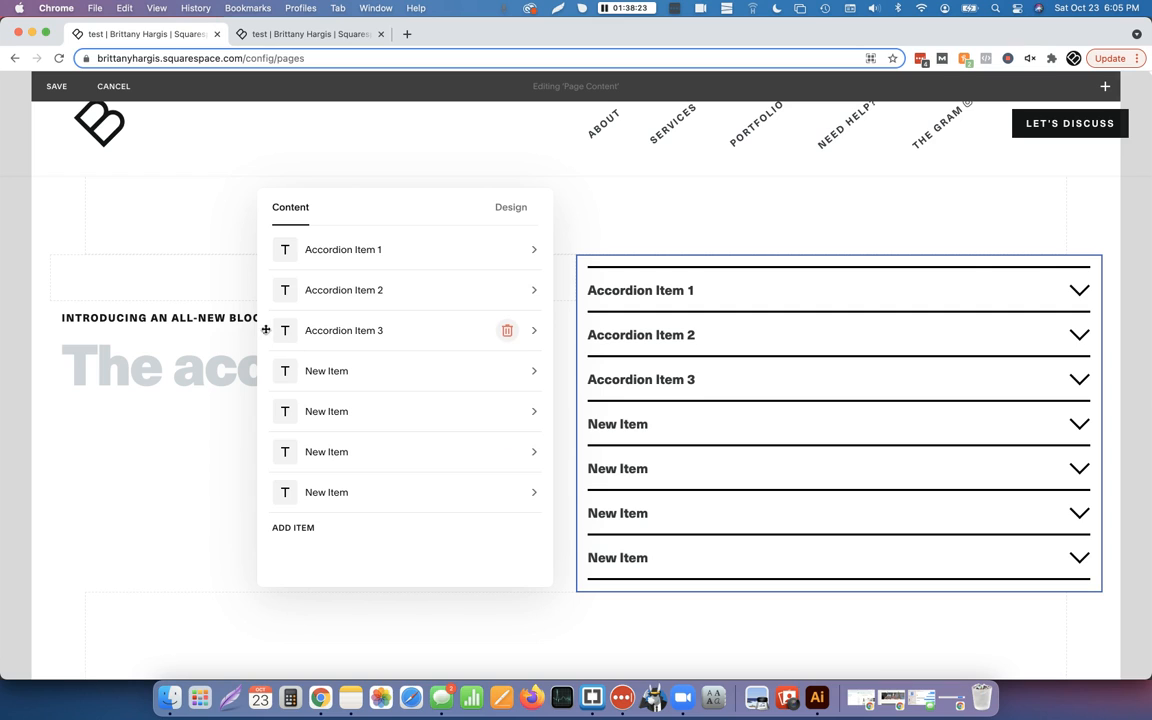
Move Accordion Item 3 below the second New Item and delete the New Item directly above it
left_click_drag(265, 332, 267, 430)
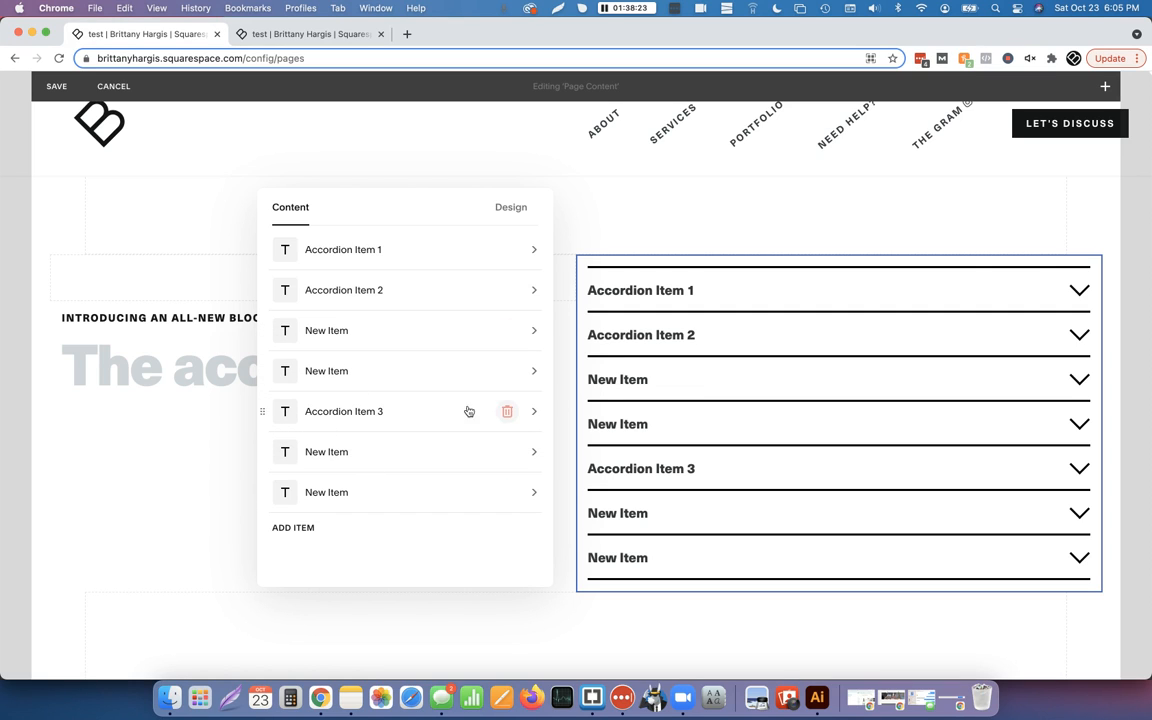
left_click(507, 371)
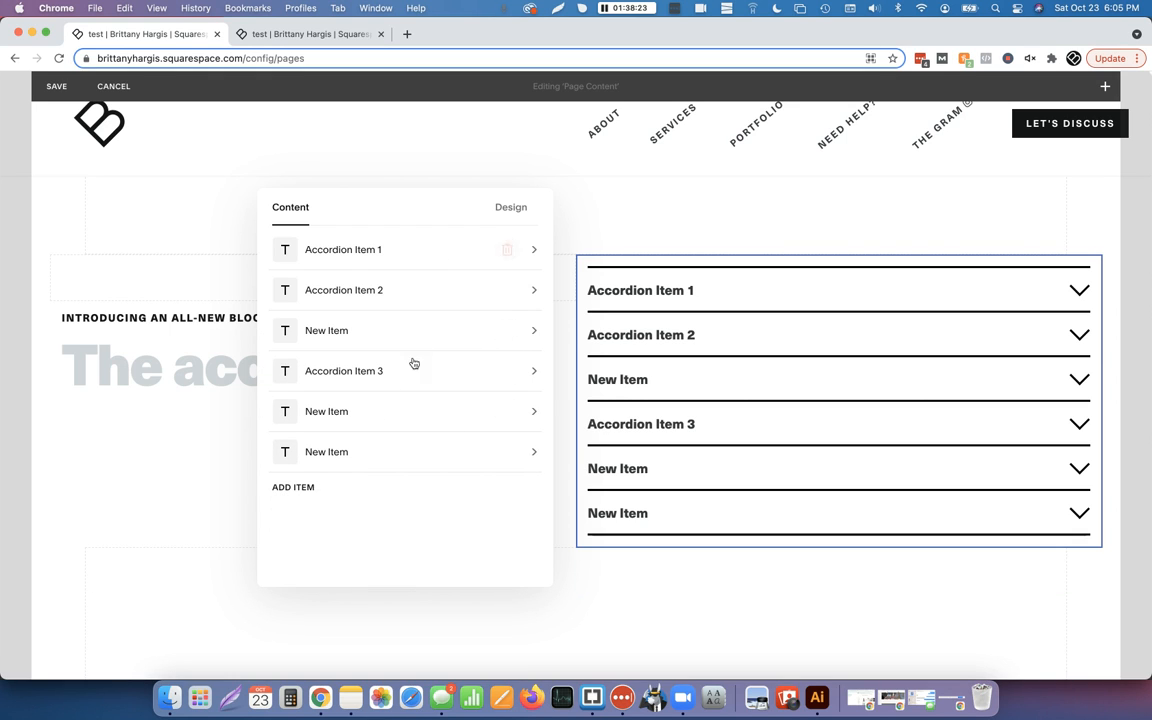
Open Accordion Item 1's content and examine the Page Pop Up link's formatting in its description
left_click(346, 250)
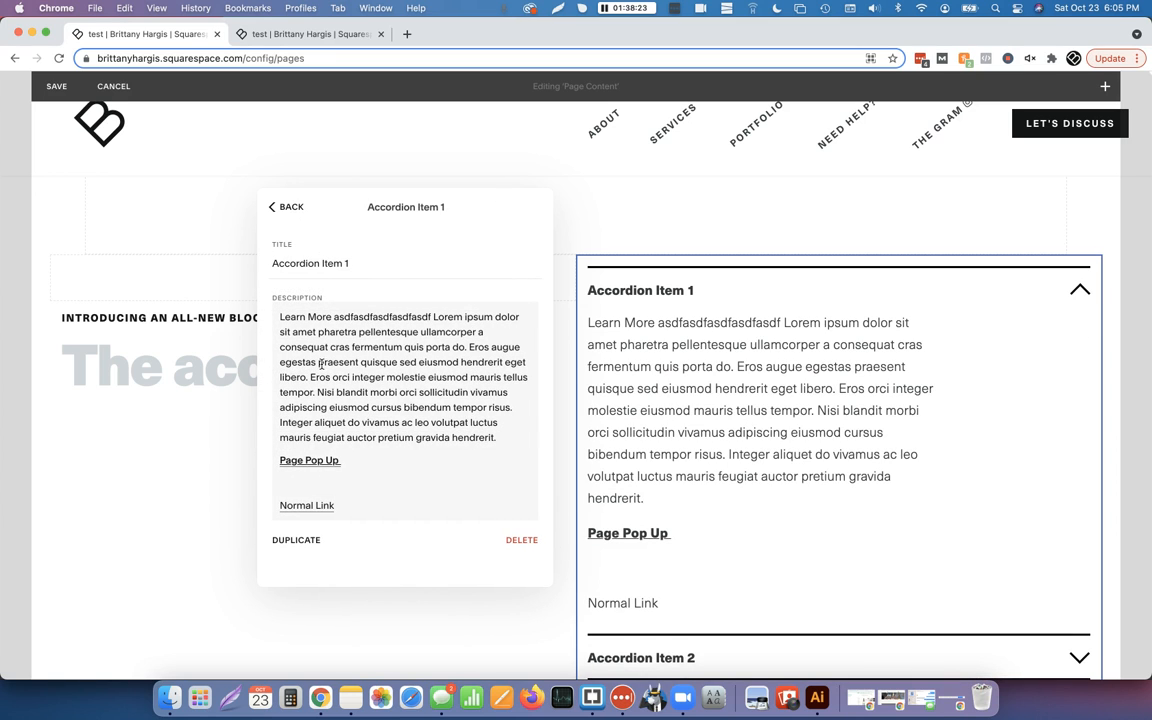
left_click(369, 393)
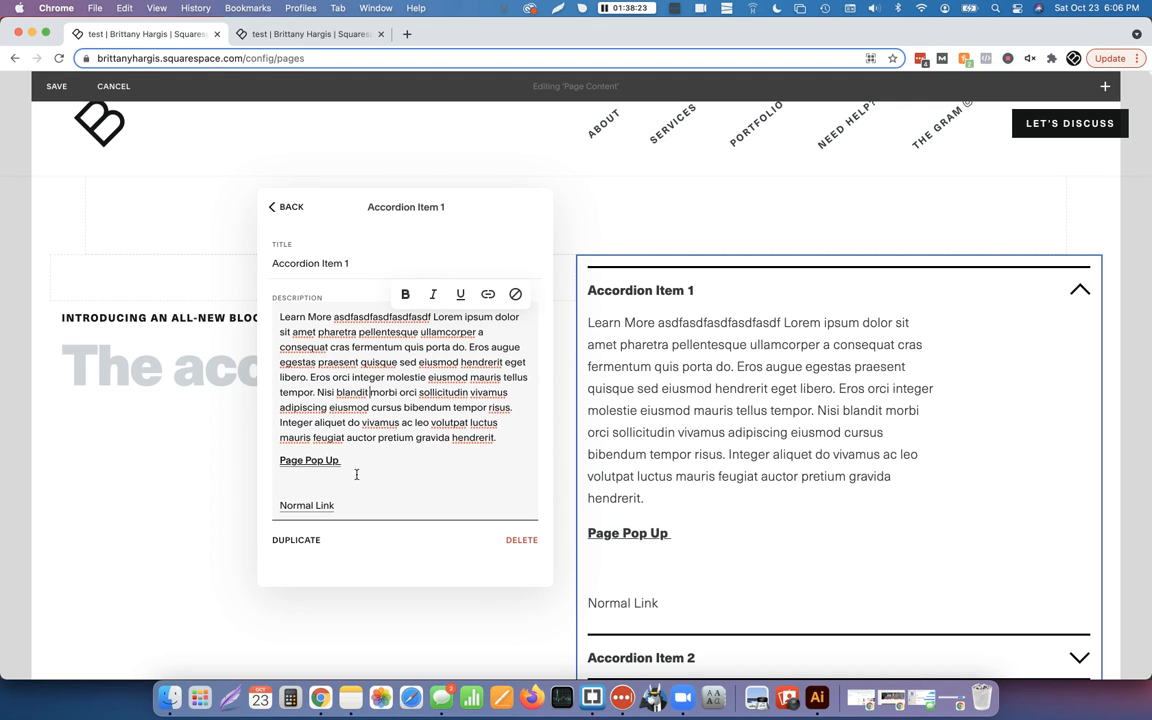
left_click(317, 460)
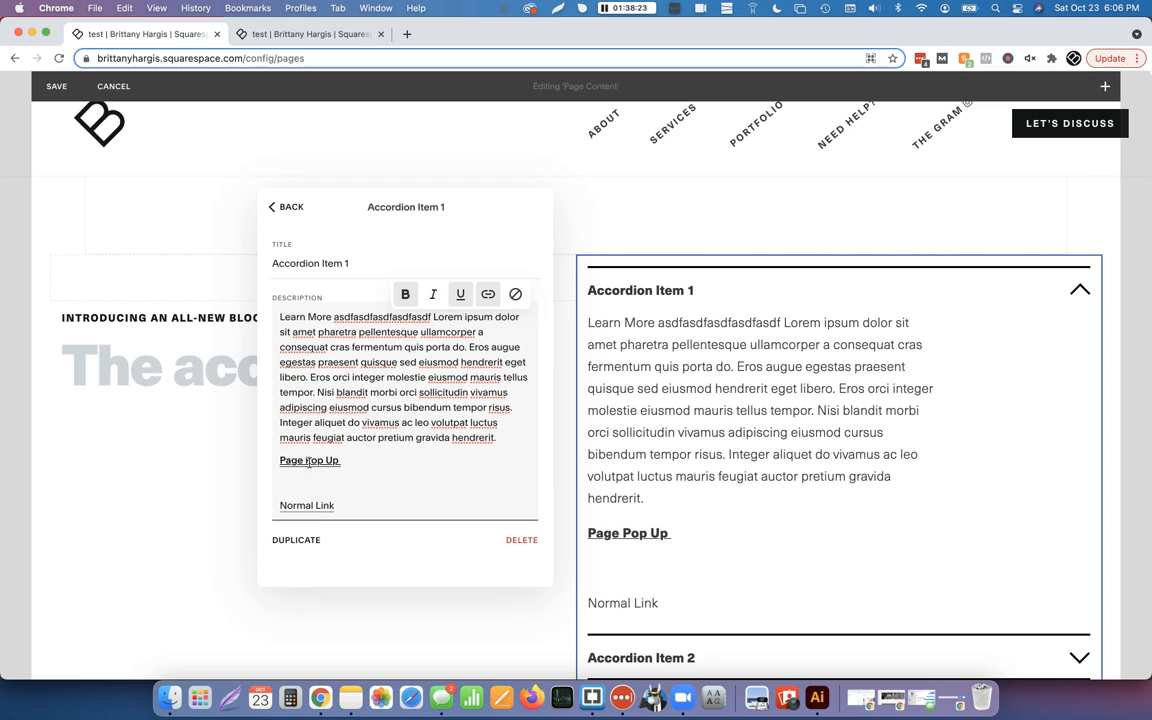
left_click_drag(306, 459, 321, 458)
triple_click(314, 460)
On the live test page, expand Accordion Item 1, view its Page Pop Up link and close the pop-up
left_click(296, 38)
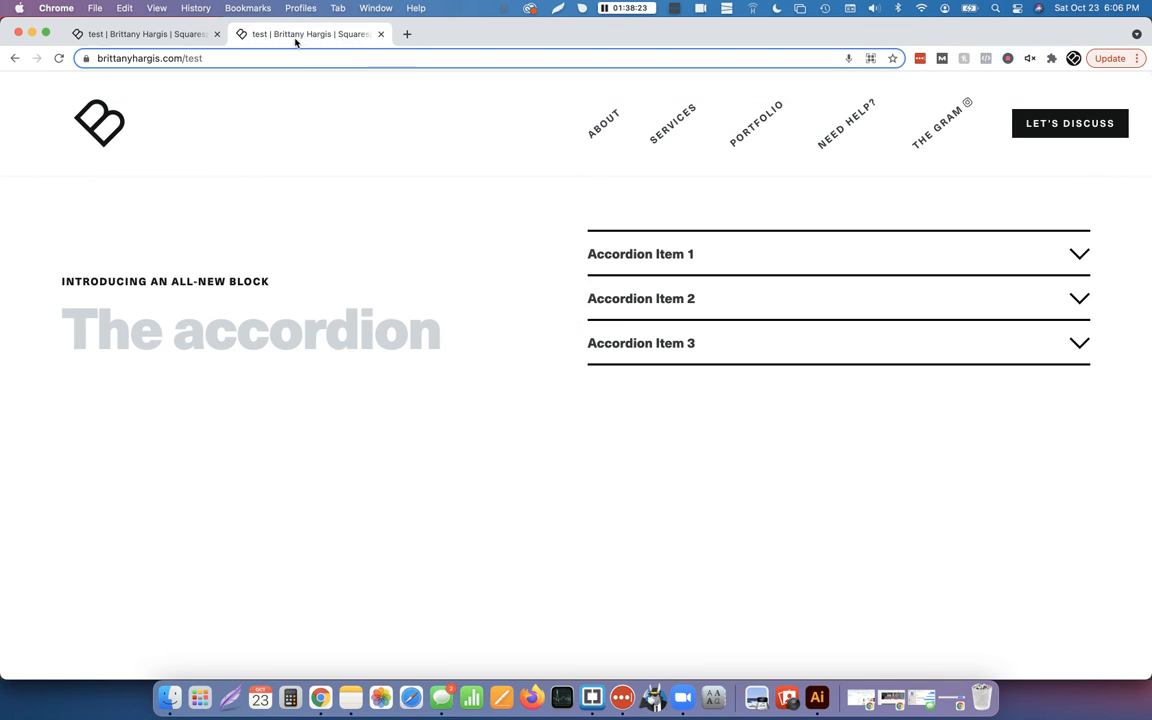
left_click(645, 243)
left_click(627, 496)
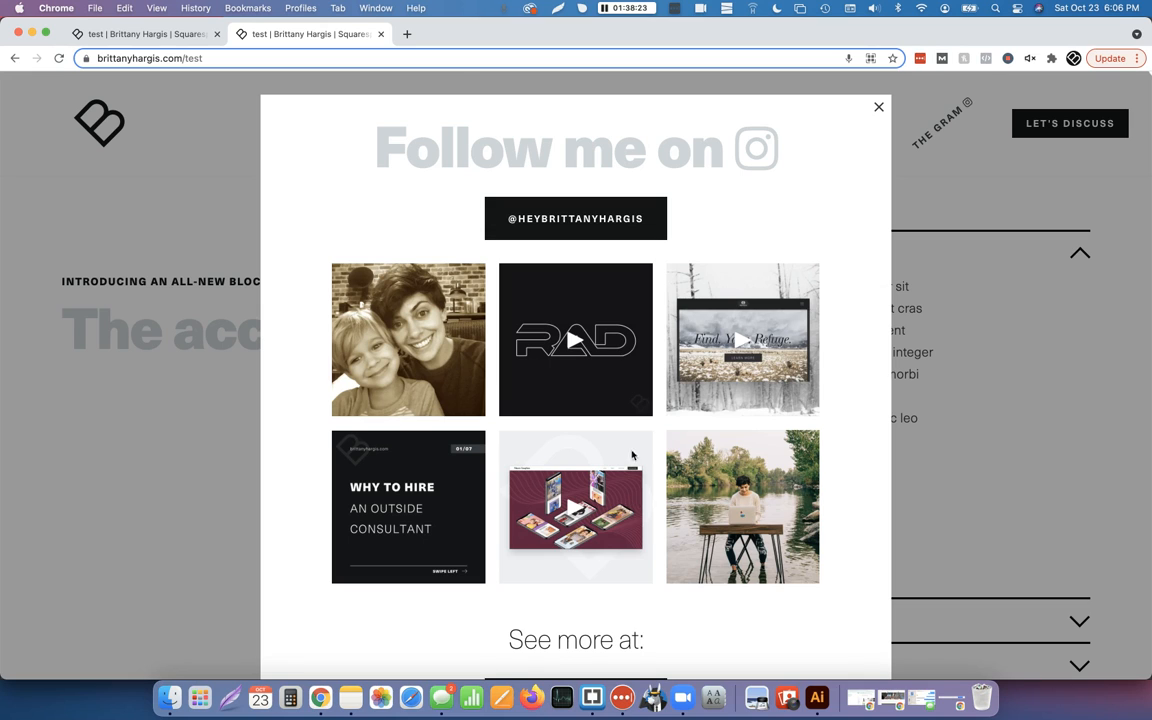
left_click(878, 110)
Compare the Normal Link text in Accordion Item 1's description in the editor with its appearance on the live page
left_click(165, 33)
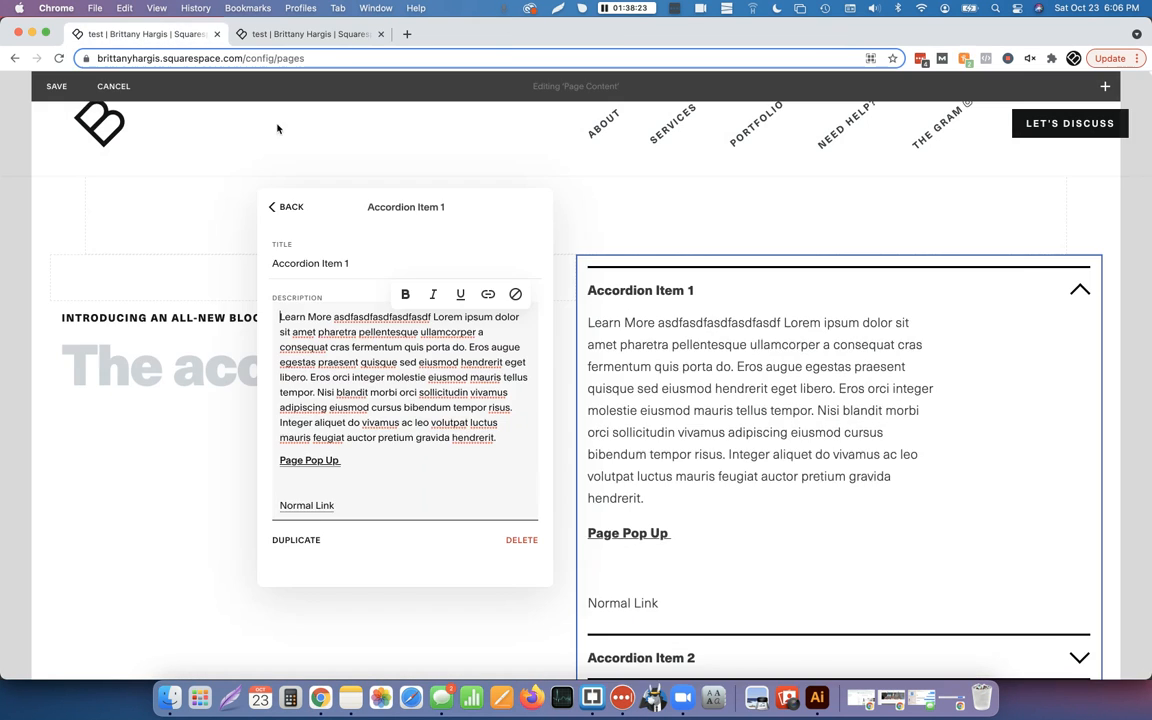
left_click(308, 505)
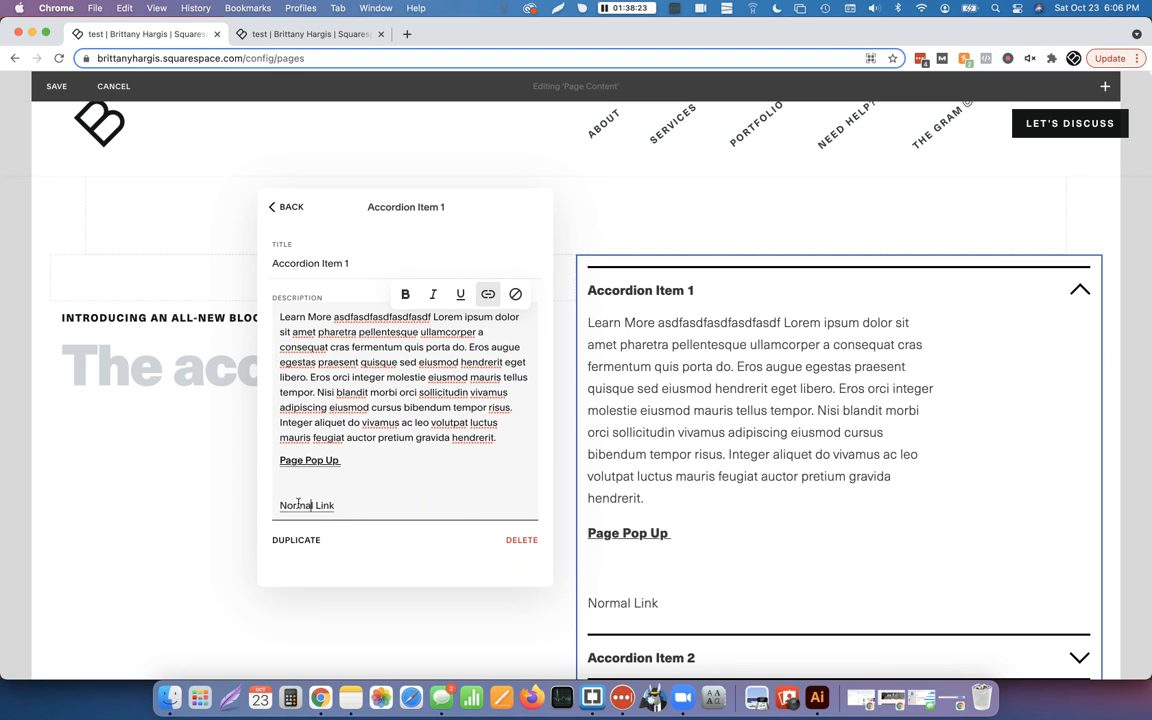
left_click(257, 33)
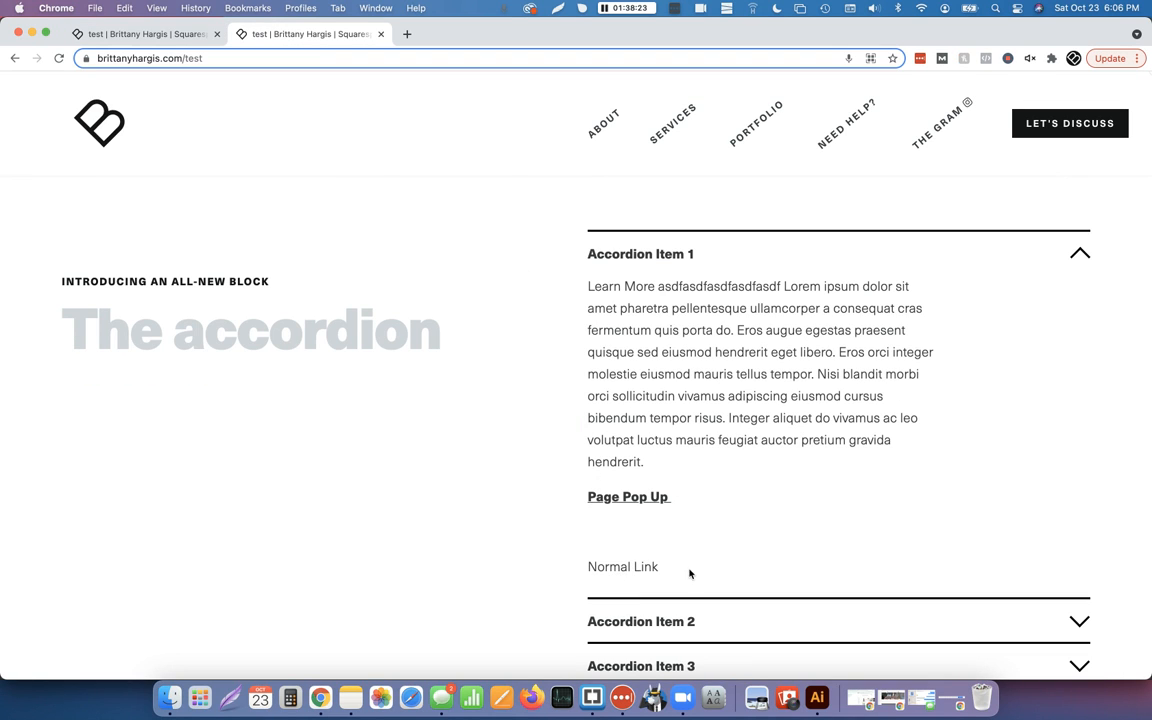
scroll(630, 560, "down", 1)
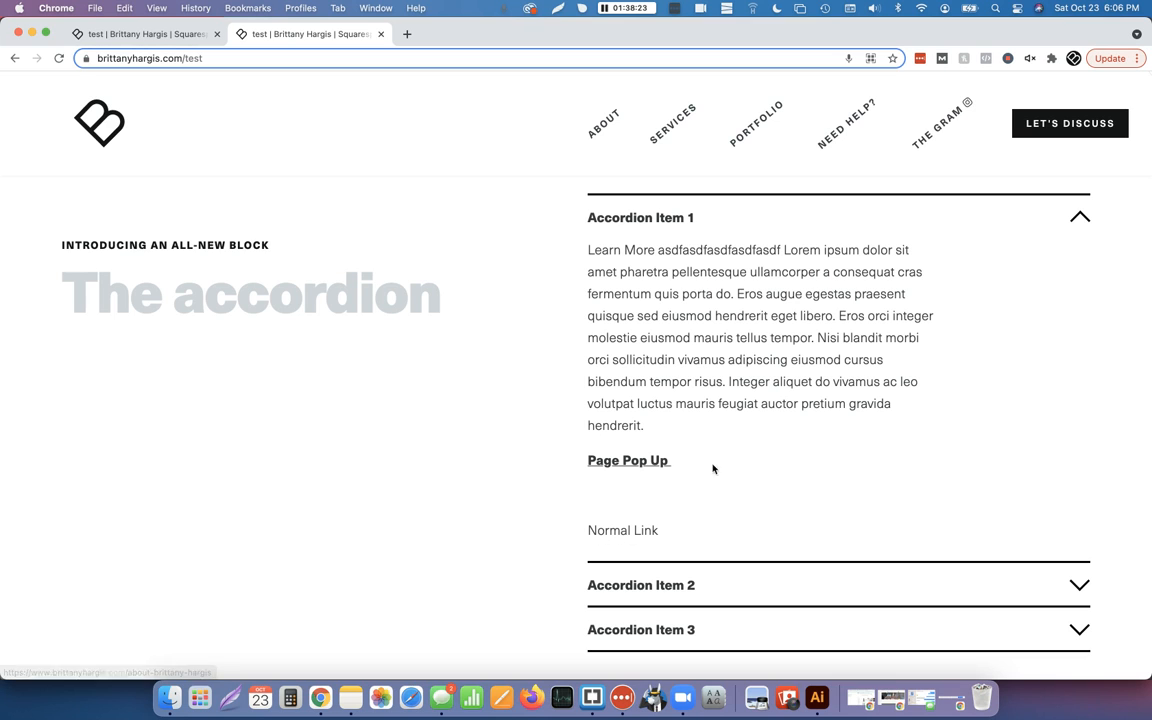
scroll(698, 402, "up", 2)
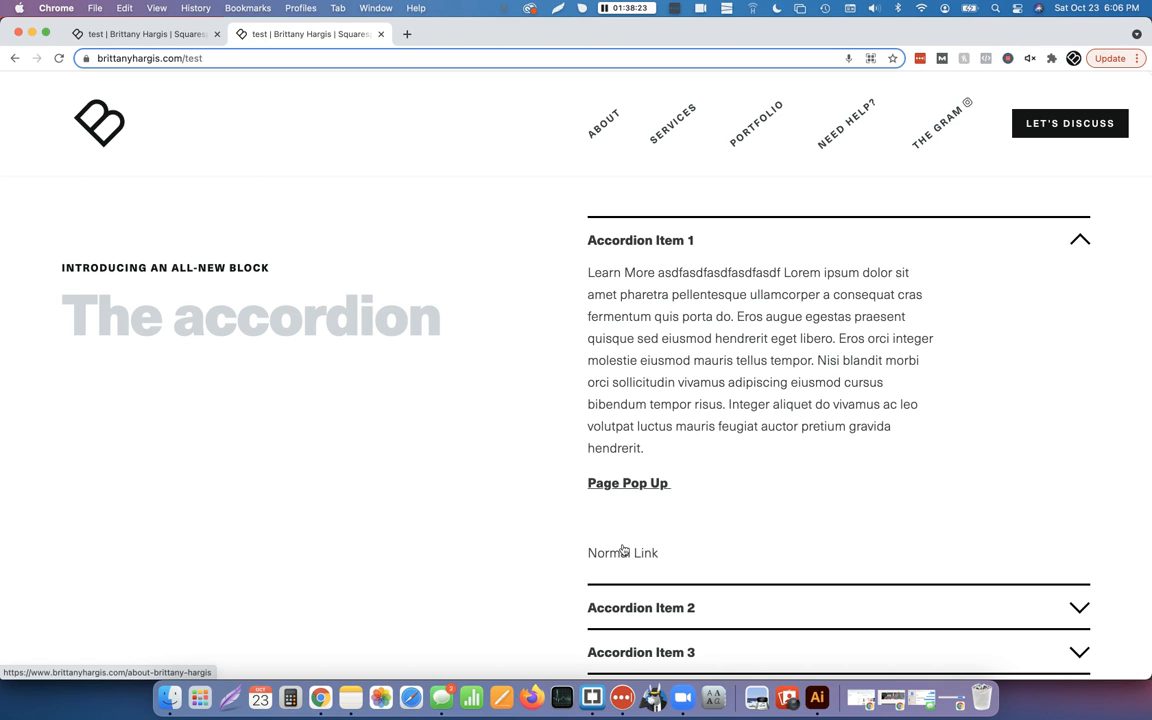
scroll(624, 540, "down", 1)
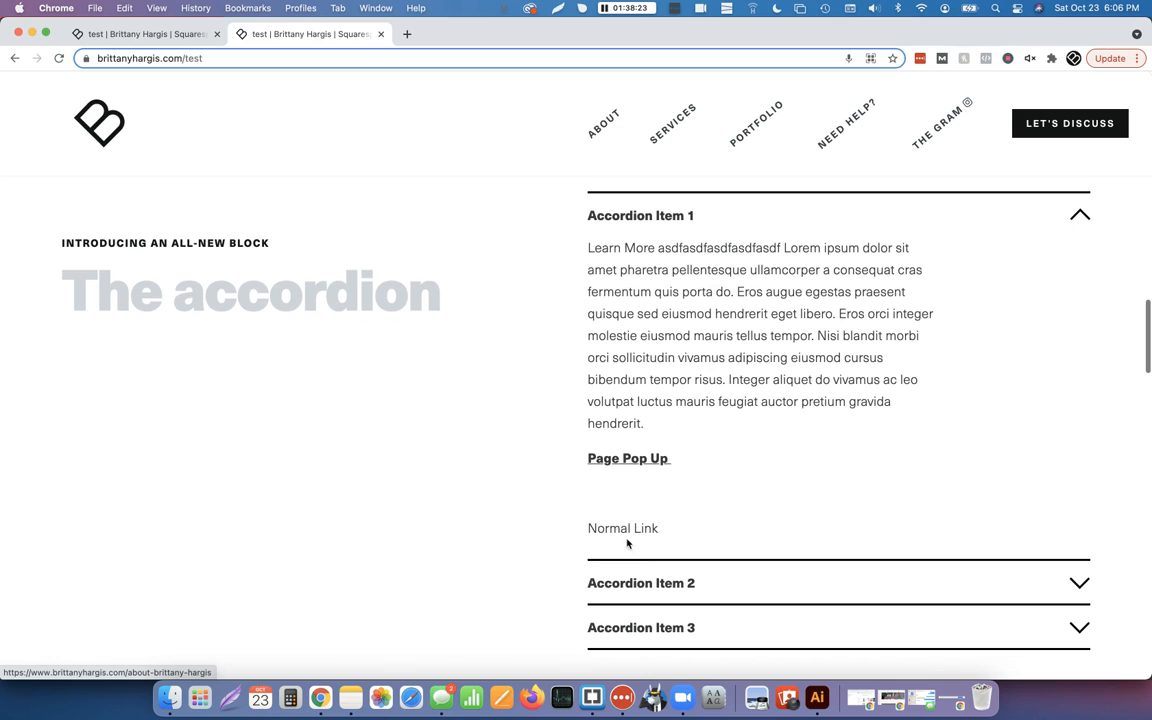
In the editor, append "asdfasdf" to Accordion Item 1's description paragraph, and format "molestie" as bold and "cras" as bold italic
left_click(168, 35)
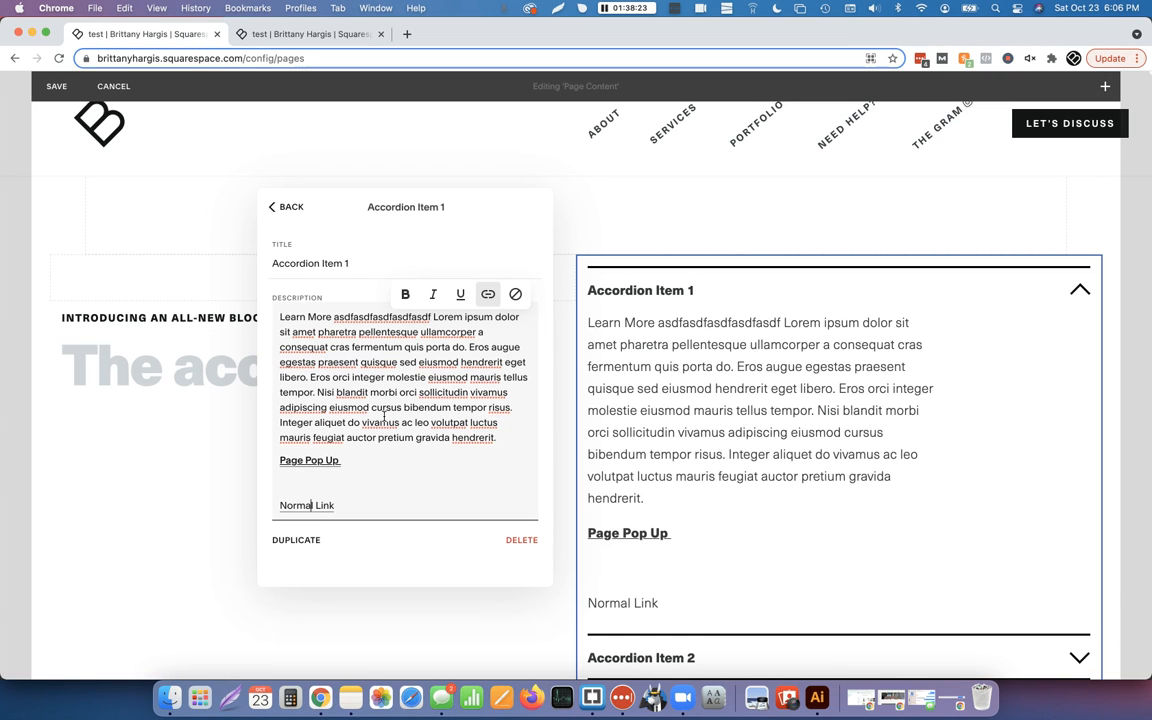
left_click(366, 364)
type("df")
double_click(406, 377)
left_click(405, 294)
double_click(340, 347)
left_click(405, 294)
left_click(432, 294)
left_click(405, 460)
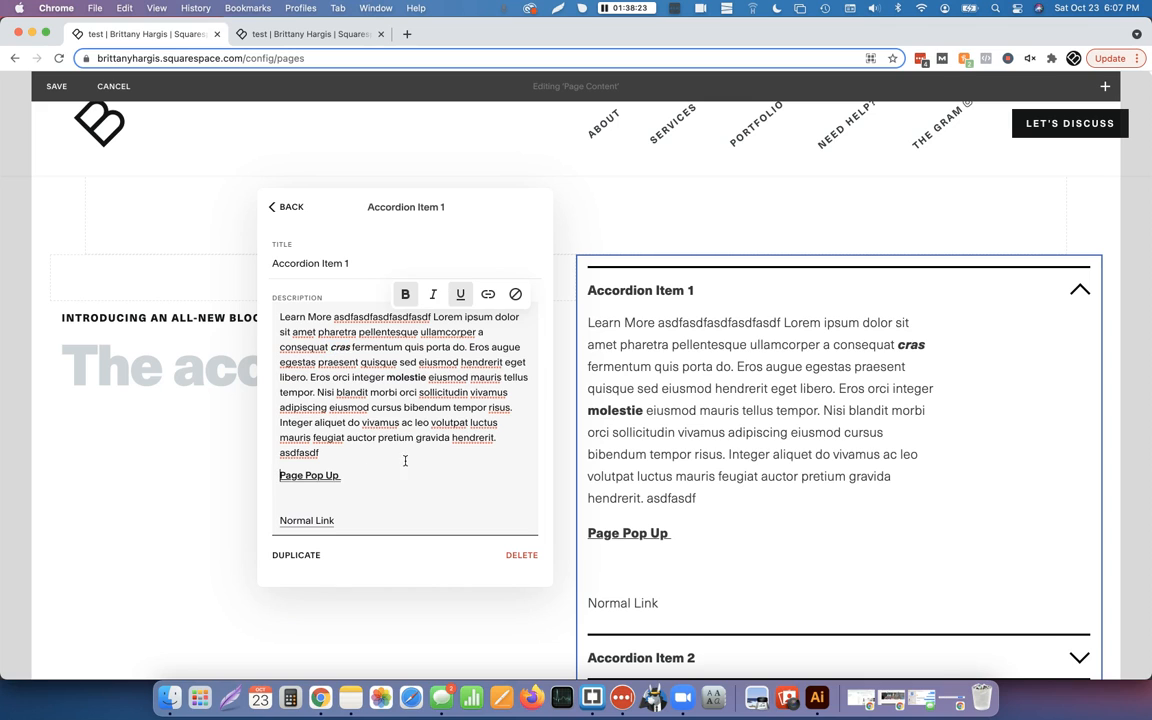
Return to the accordion's item list, reopen Accordion Item 1 and duplicate it
left_click(289, 208)
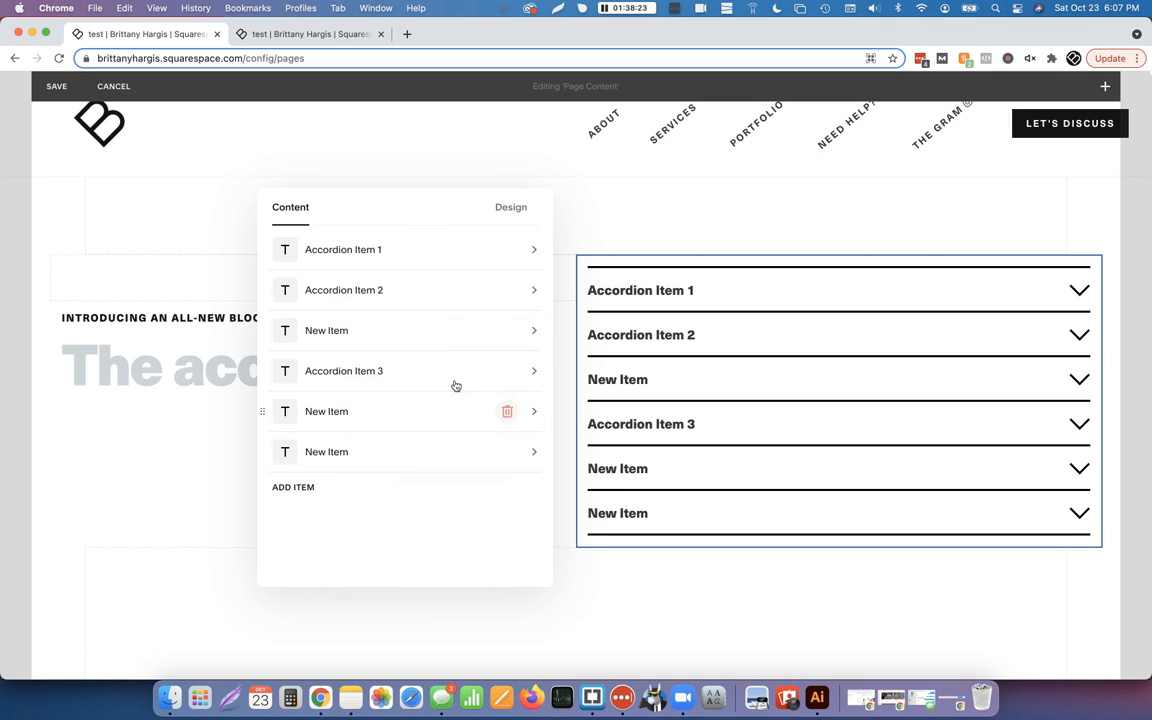
left_click(368, 252)
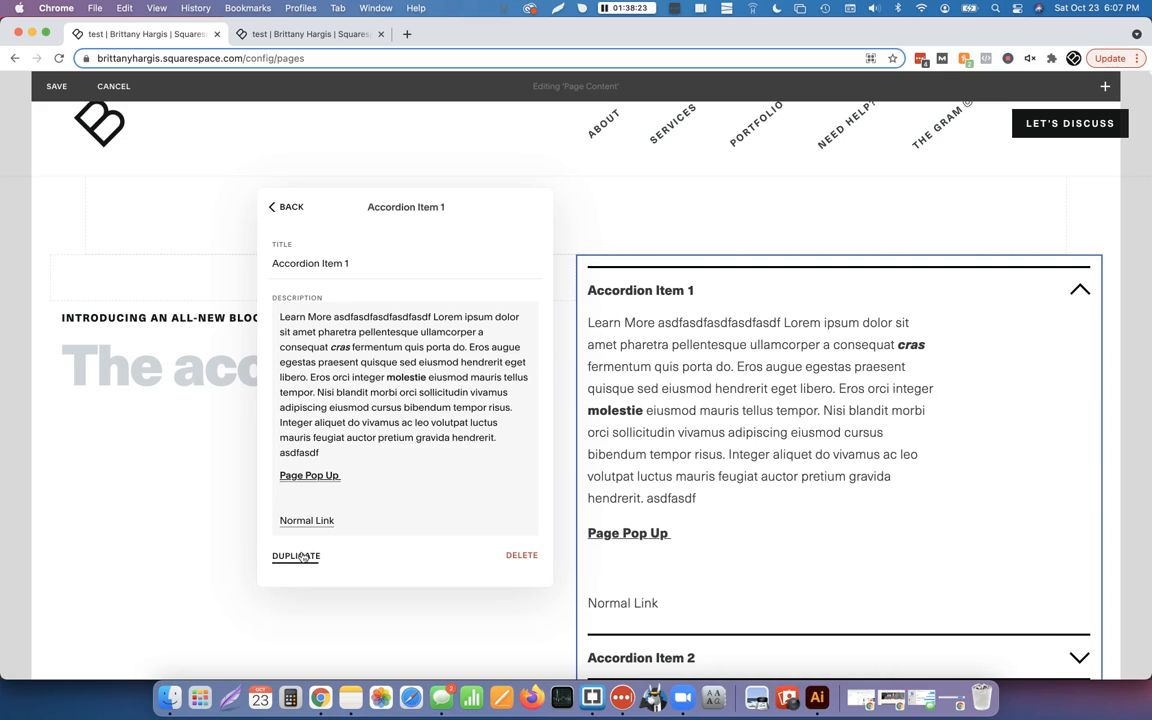
left_click(300, 554)
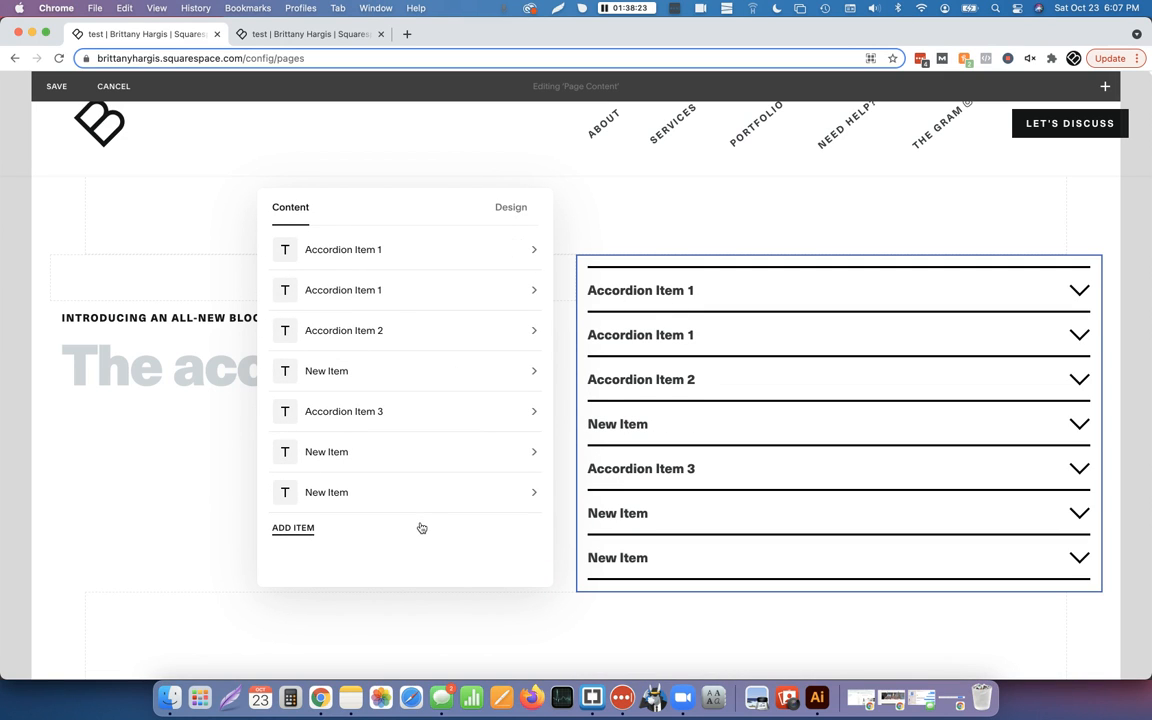
In the accordion's design settings, try Paragraph 1 as the title style and change it to Paragraph 2
left_click(510, 209)
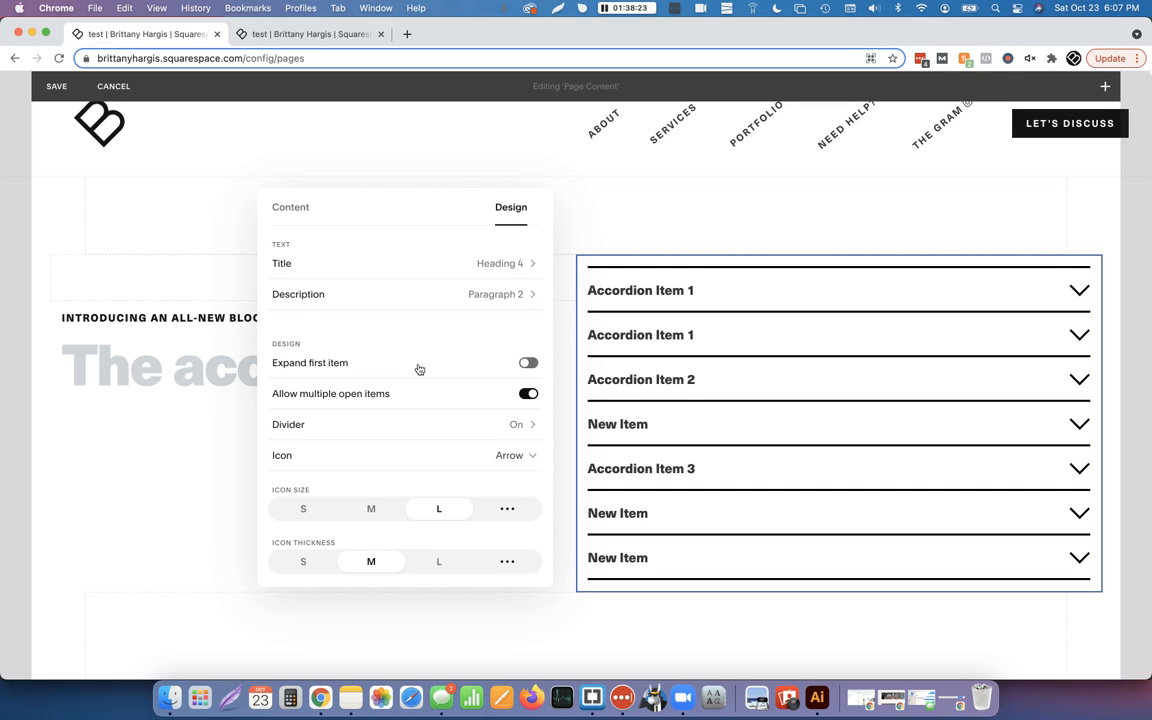
scroll(419, 369, "down", 3)
scroll(429, 406, "up", 3)
left_click(450, 262)
left_click(415, 278)
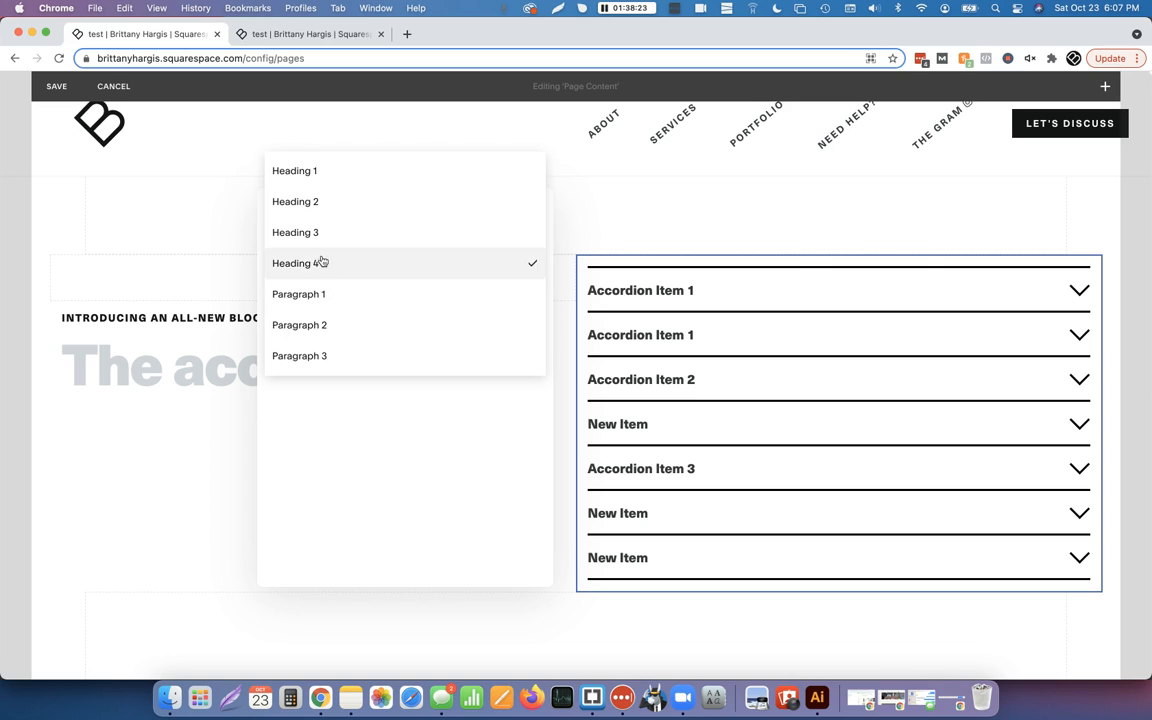
left_click(290, 292)
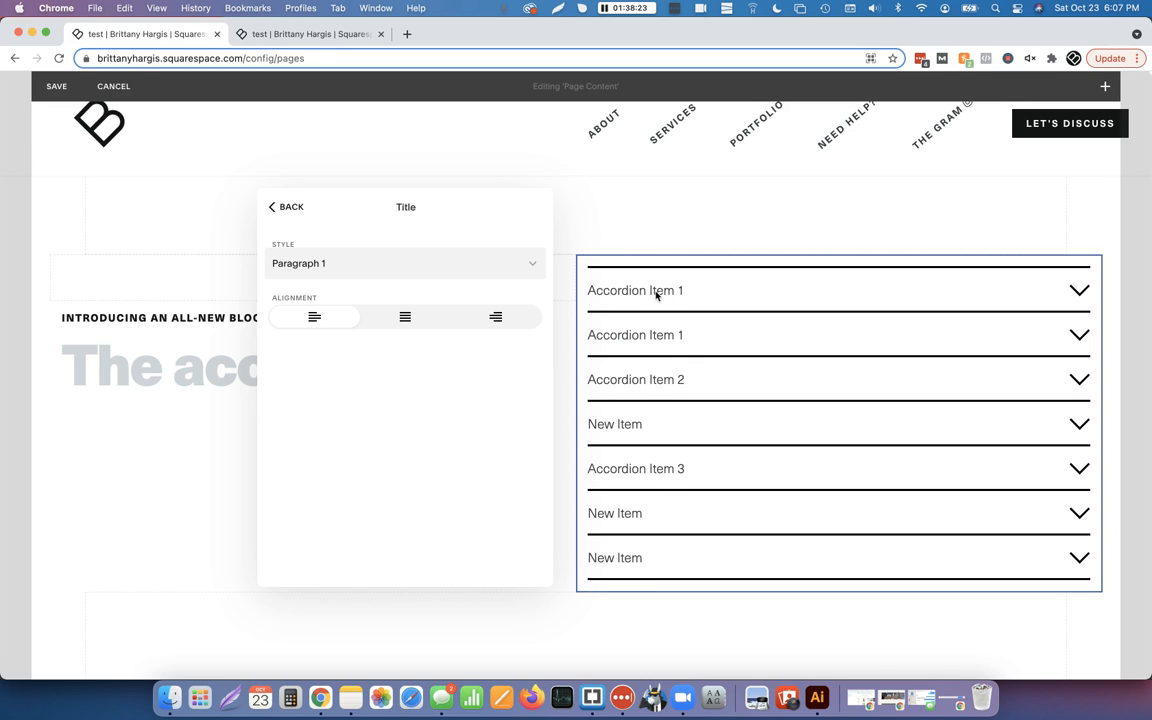
left_click(300, 264)
left_click(314, 292)
Try centre alignment for the accordion titles and switch them to right alignment
left_click(395, 324)
left_click(476, 320)
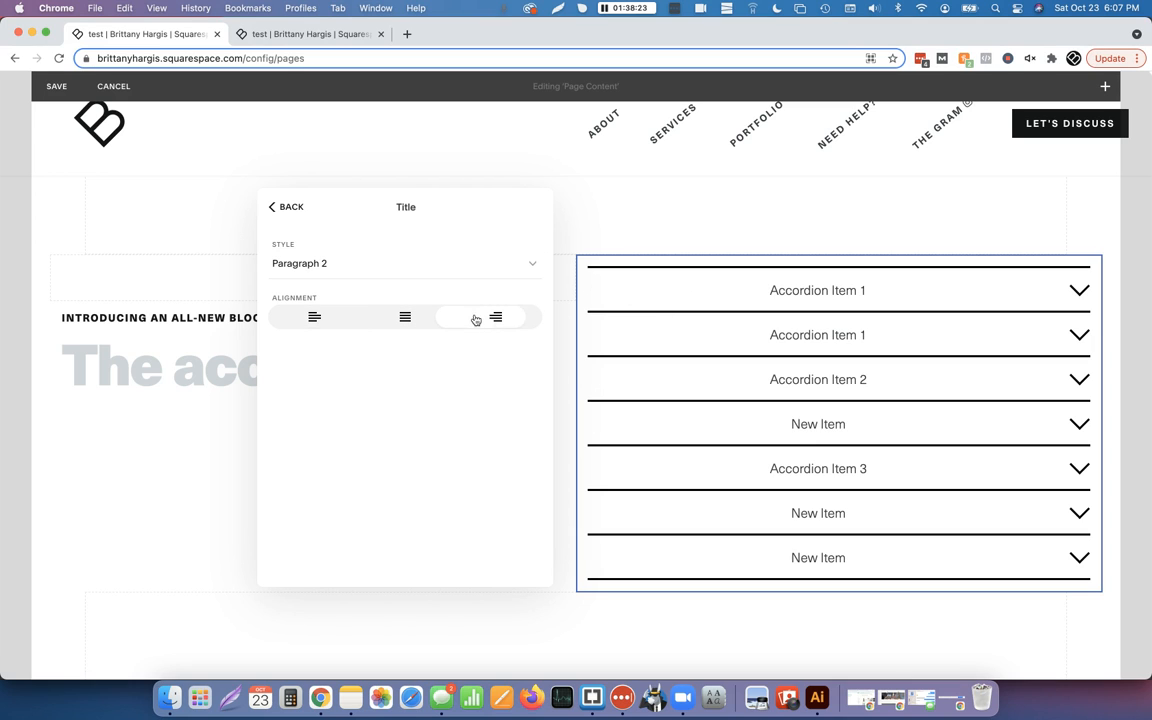
Restore left alignment for the accordion titles and return to the main design settings
left_click(334, 322)
left_click(290, 208)
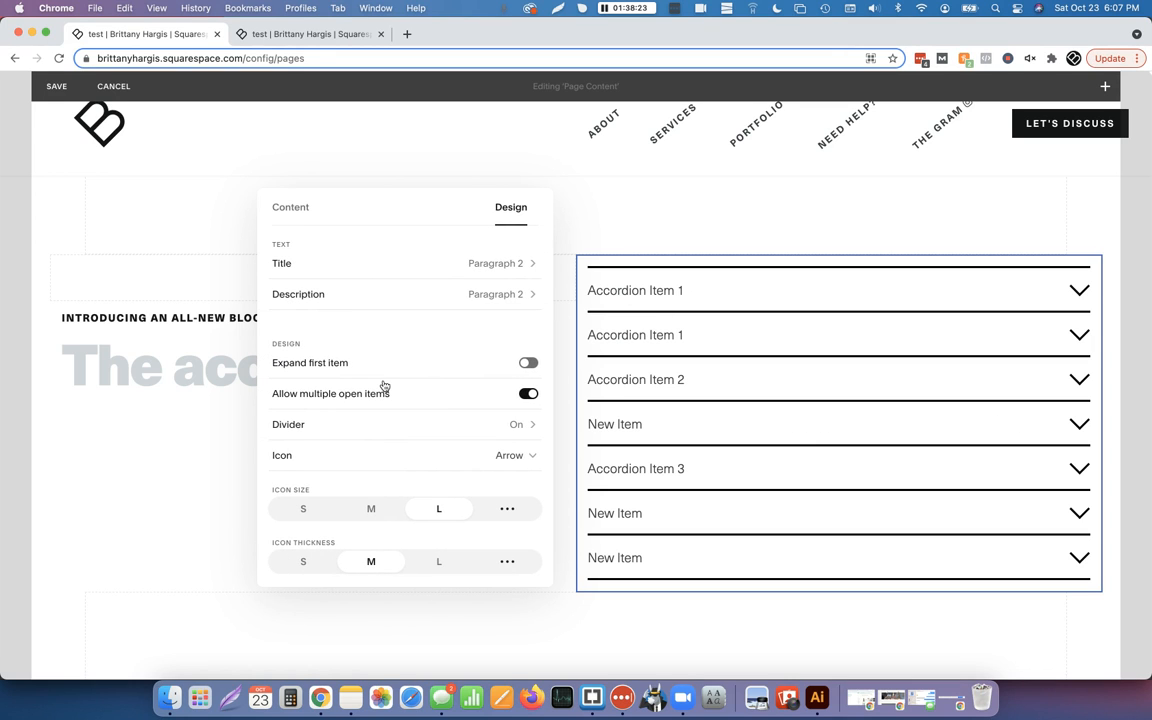
Try having the accordion's first item expanded by default and turn that option off again
left_click(524, 368)
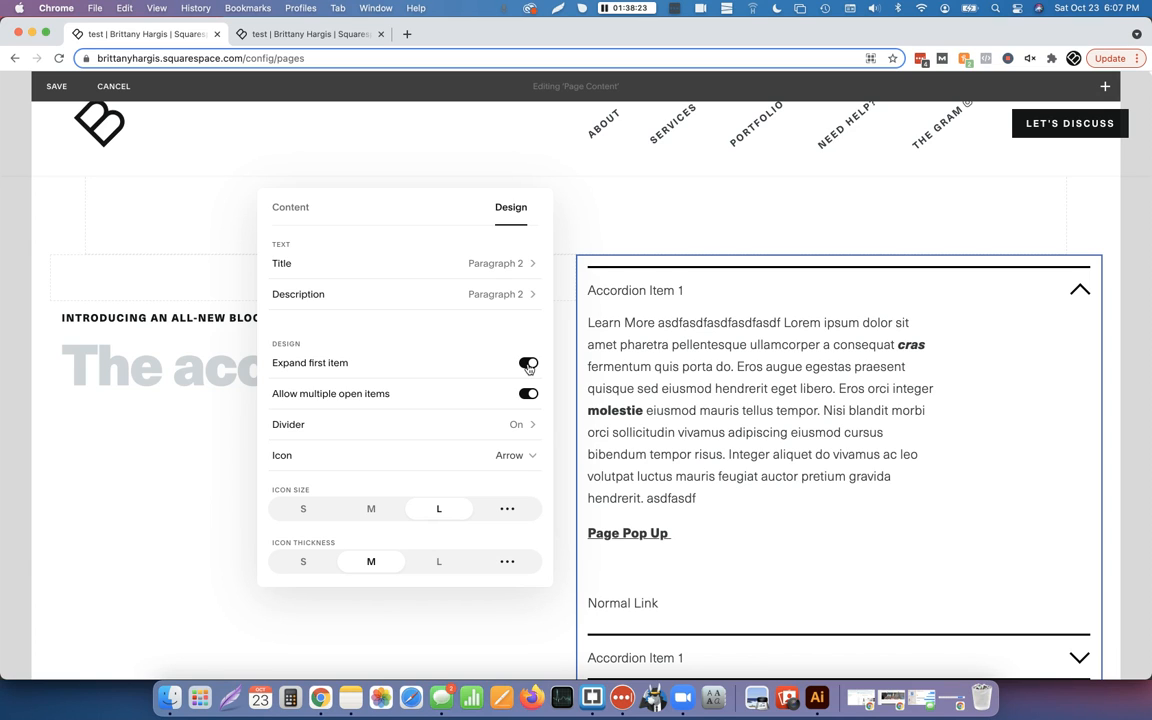
scroll(690, 510, "down", 2)
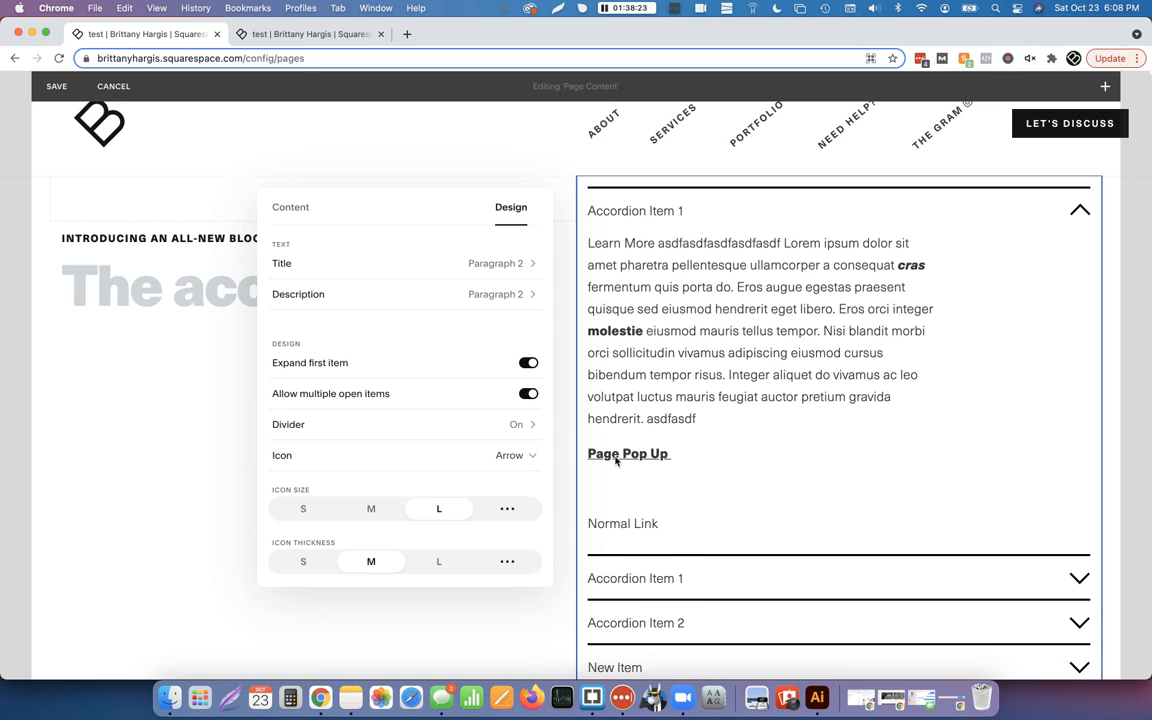
left_click(526, 363)
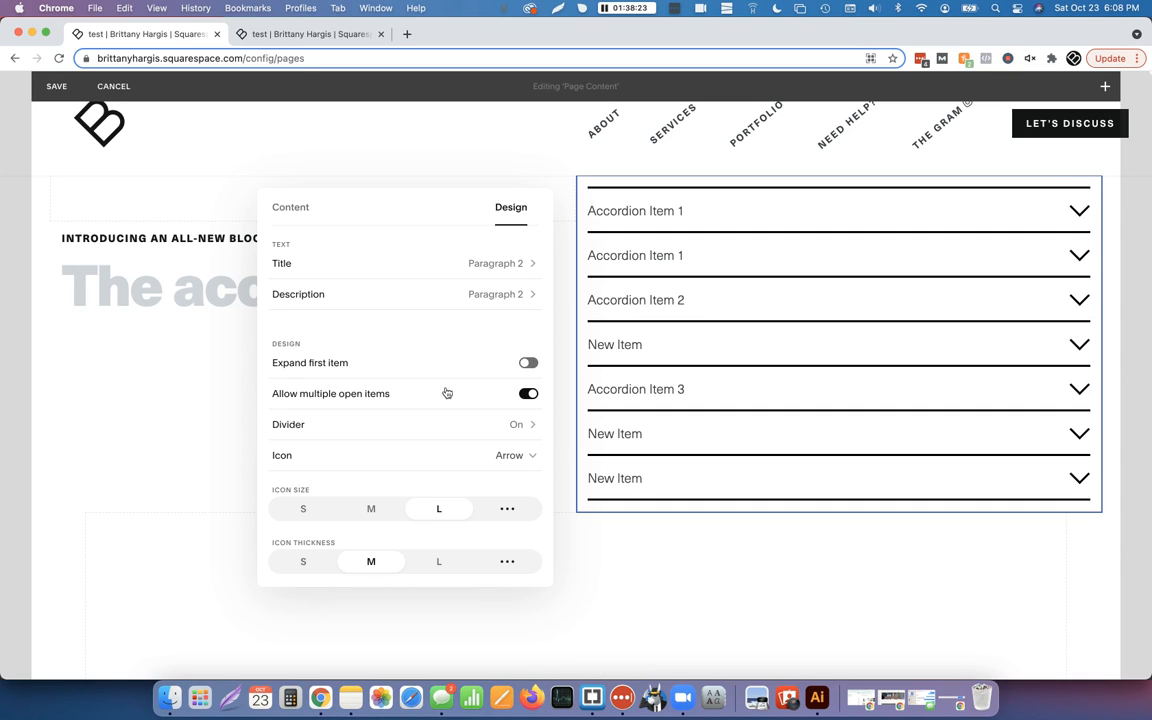
On the live test page, expand and collapse Accordion Items 2 and 3 to check how several items stay open together
left_click(335, 34)
scroll(887, 467, "down", 2)
left_click(856, 496)
scroll(830, 530, "down", 2)
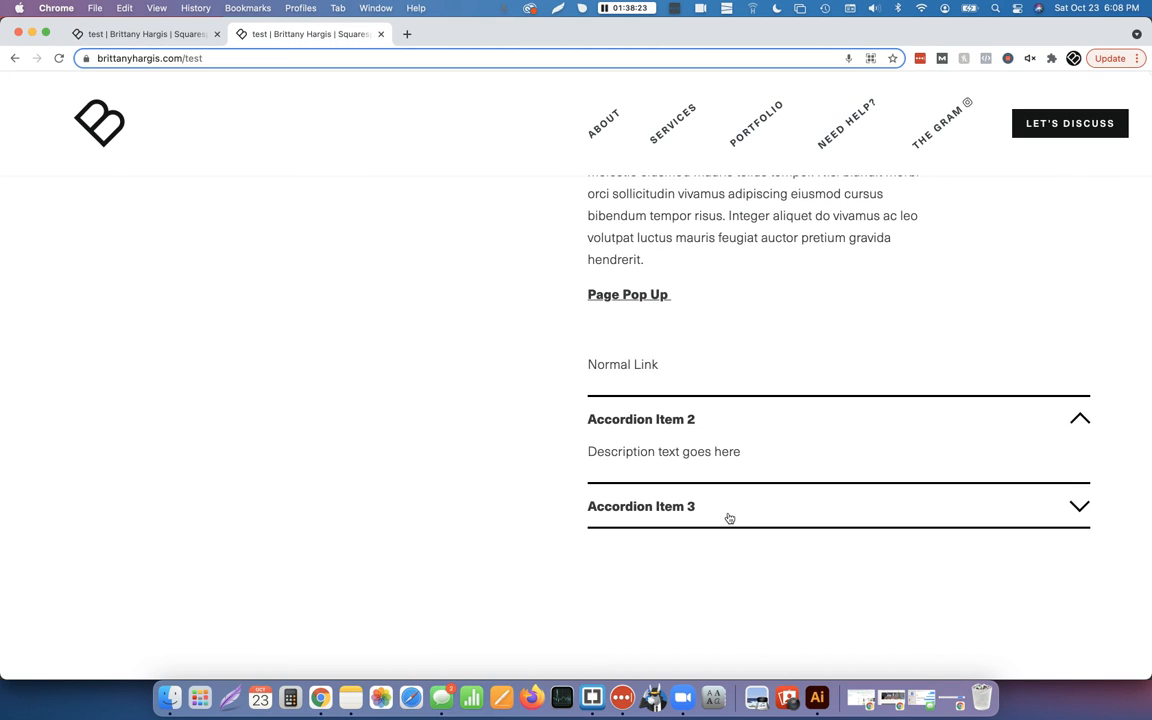
left_click(728, 518)
scroll(700, 480, "up", 2)
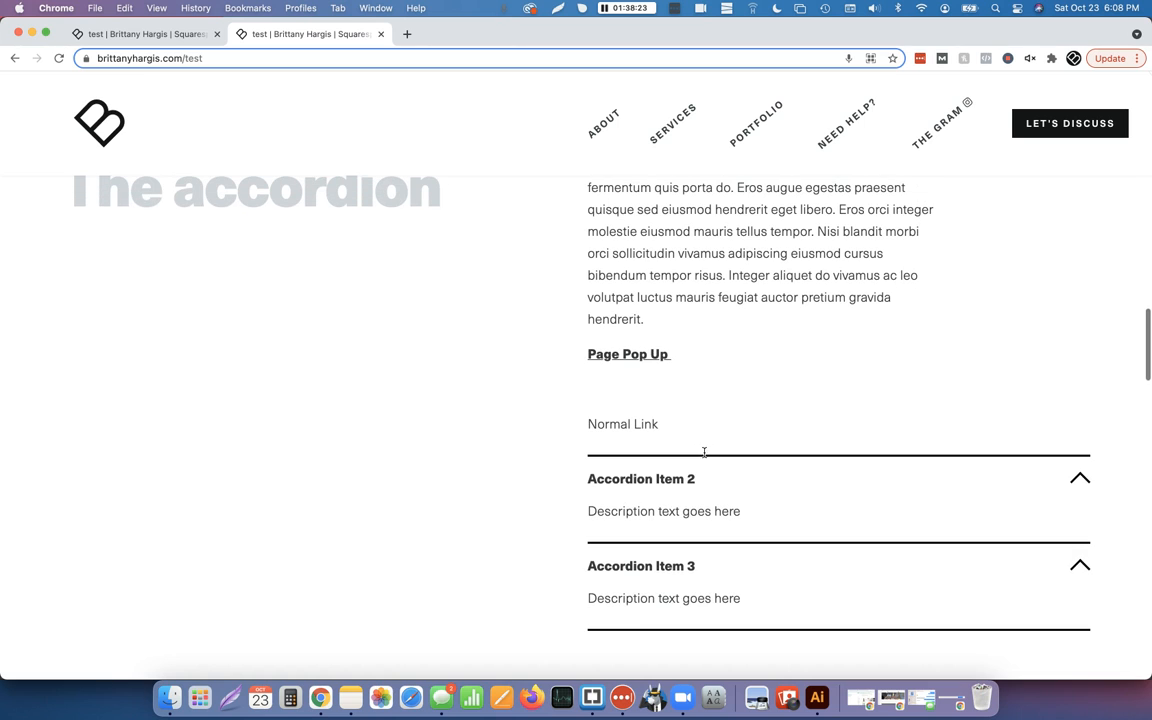
left_click(1039, 477)
scroll(931, 386, "up", 3)
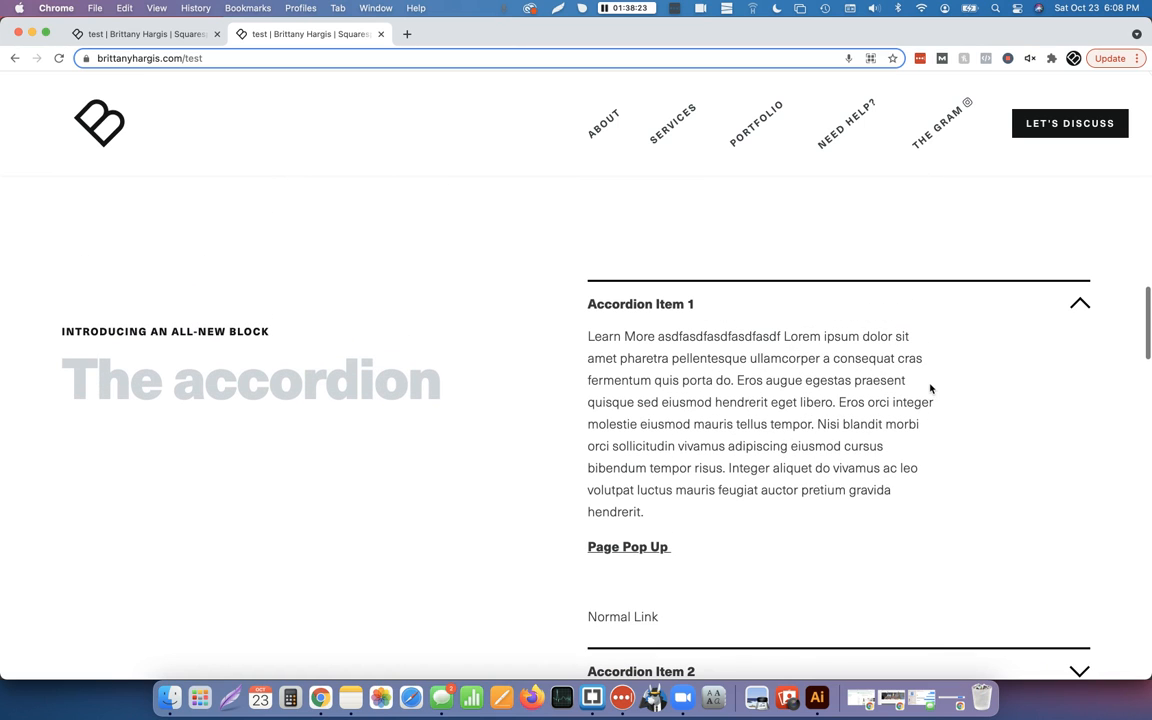
scroll(1062, 335, "down", 2)
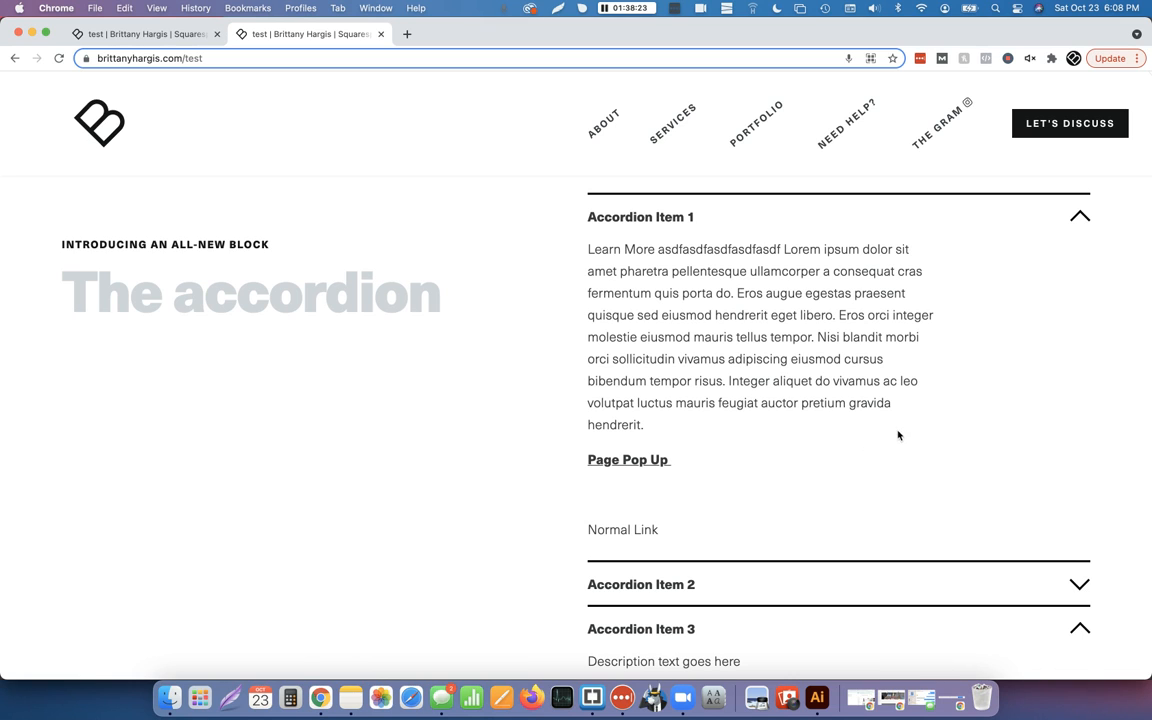
left_click(1076, 586)
Back in the editor, try thickness L and 10px for the accordion dividers and set the custom thickness to 1px
left_click(160, 33)
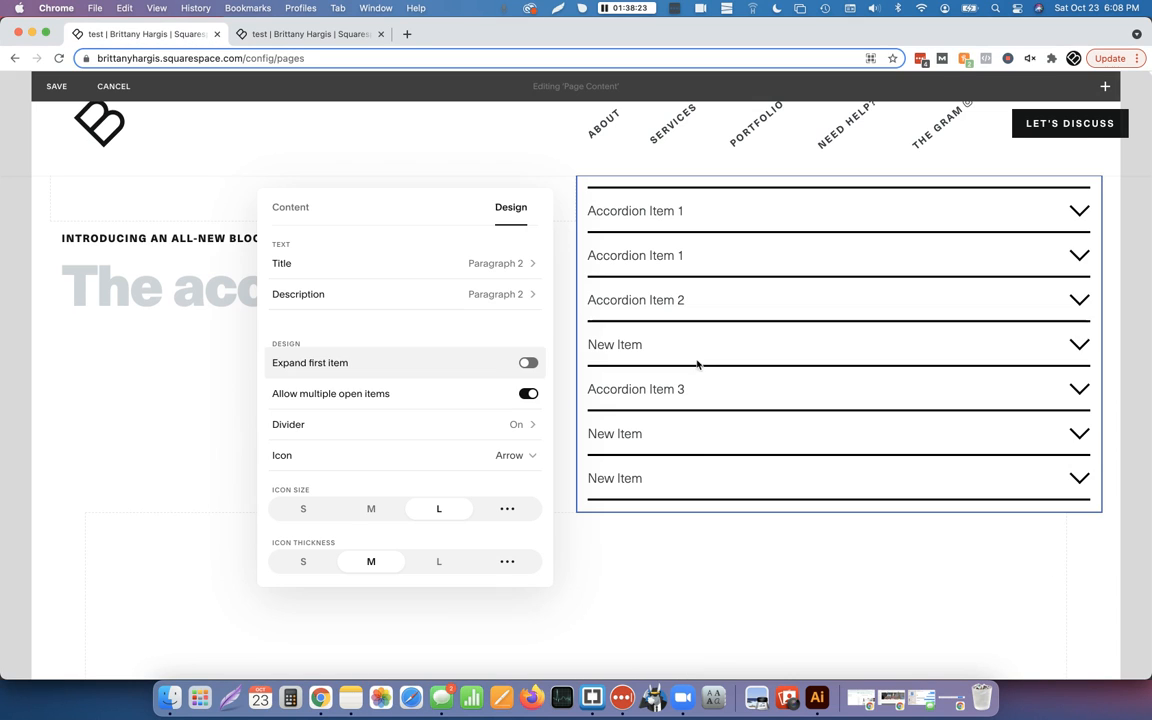
left_click(530, 395)
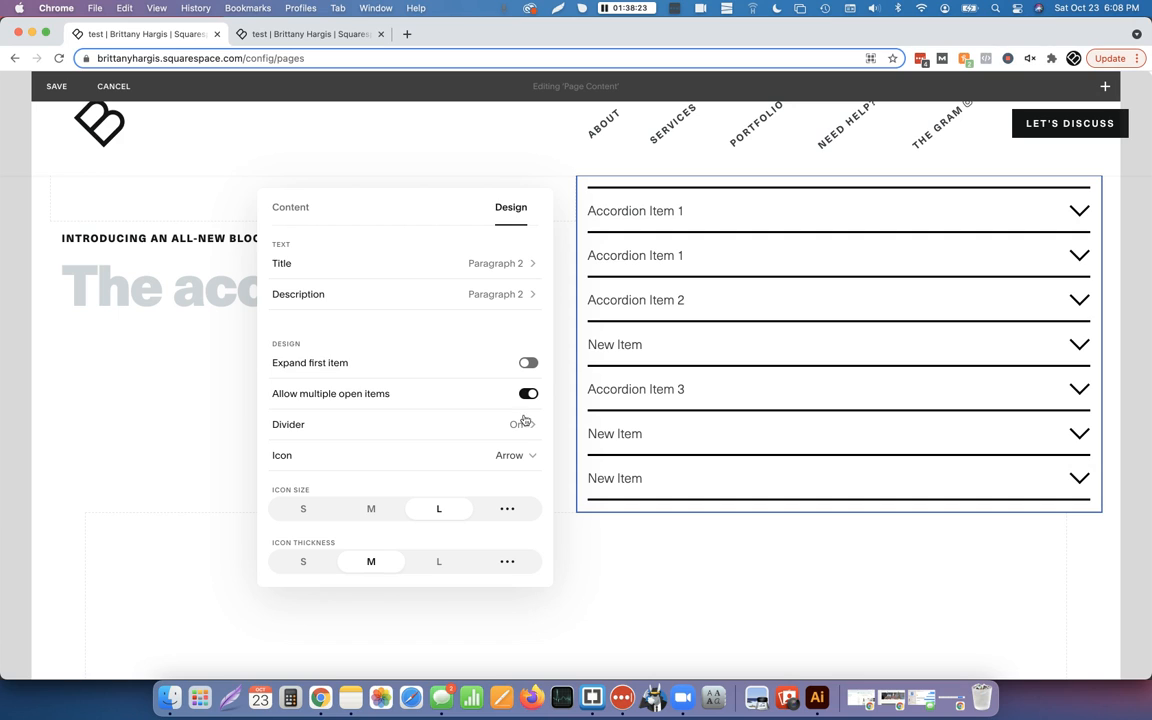
left_click(521, 426)
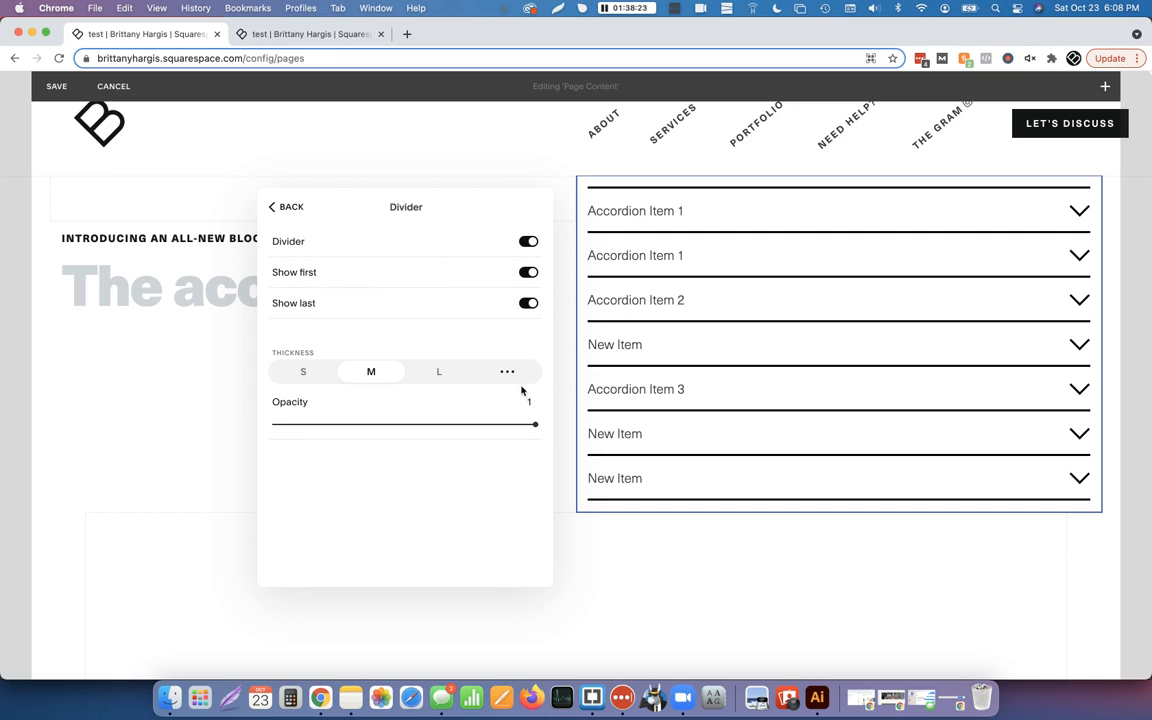
left_click(432, 373)
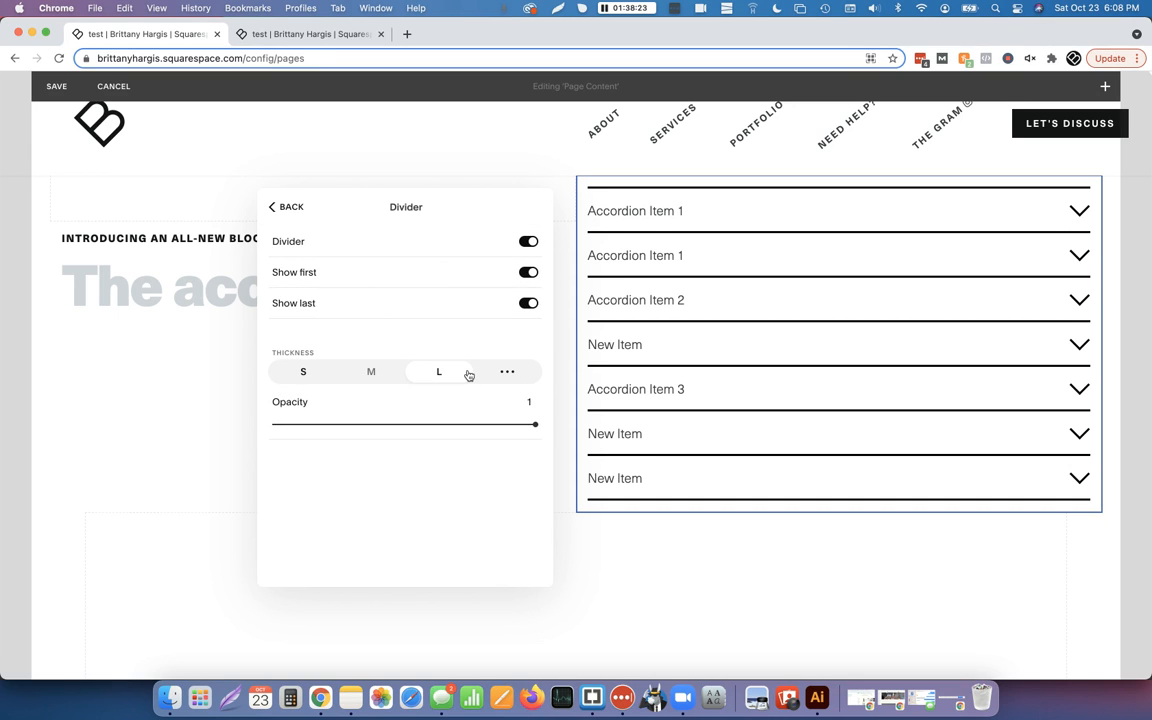
left_click(507, 372)
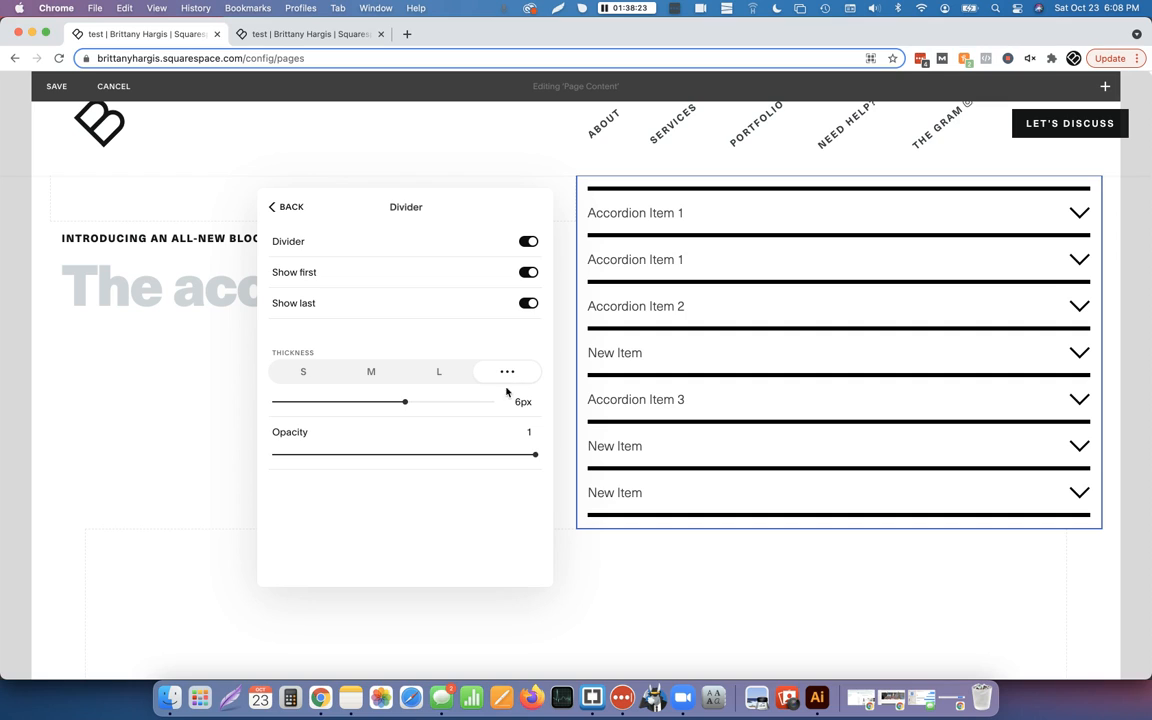
left_click_drag(429, 401, 511, 402)
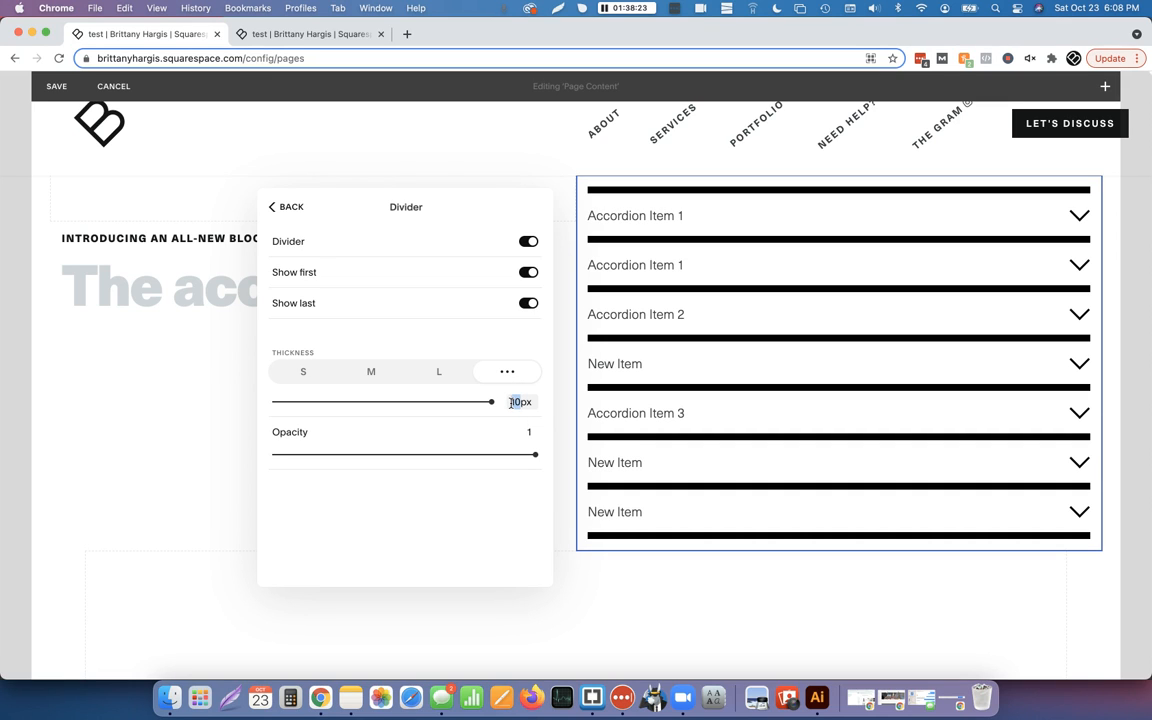
left_click(511, 402)
key("Return")
left_click_drag(491, 402, 307, 403)
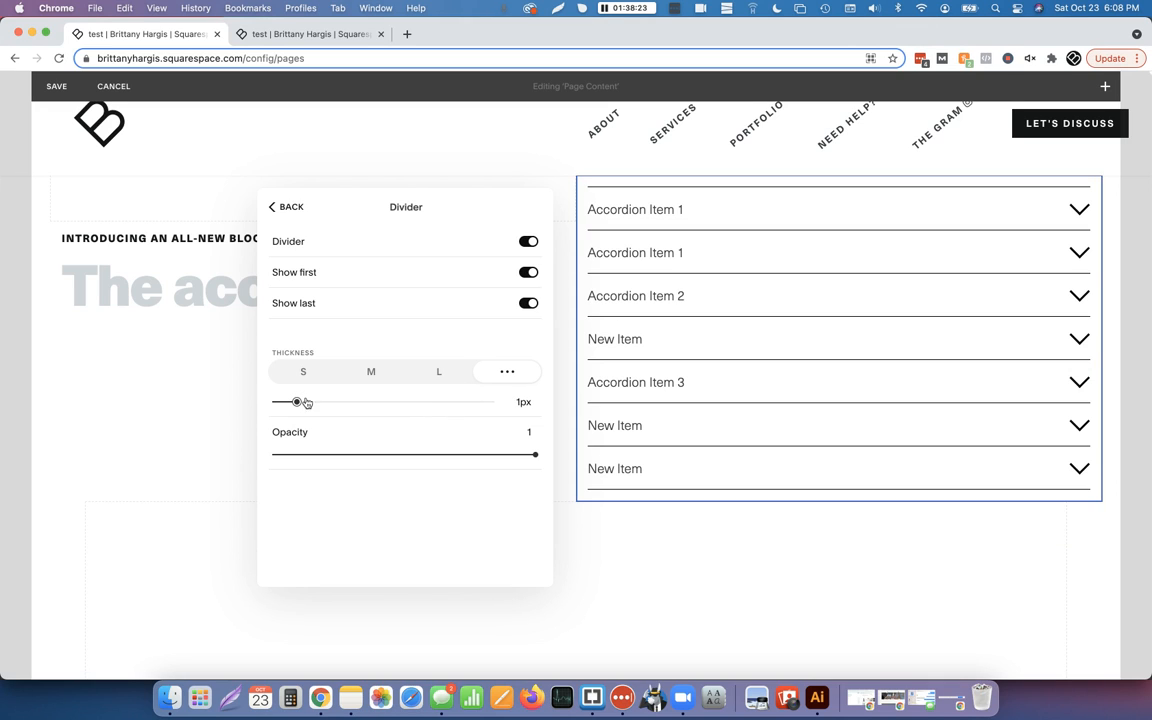
Lower the accordion dividers' opacity to 0.2 and review the result on the block
left_click_drag(535, 455, 327, 455)
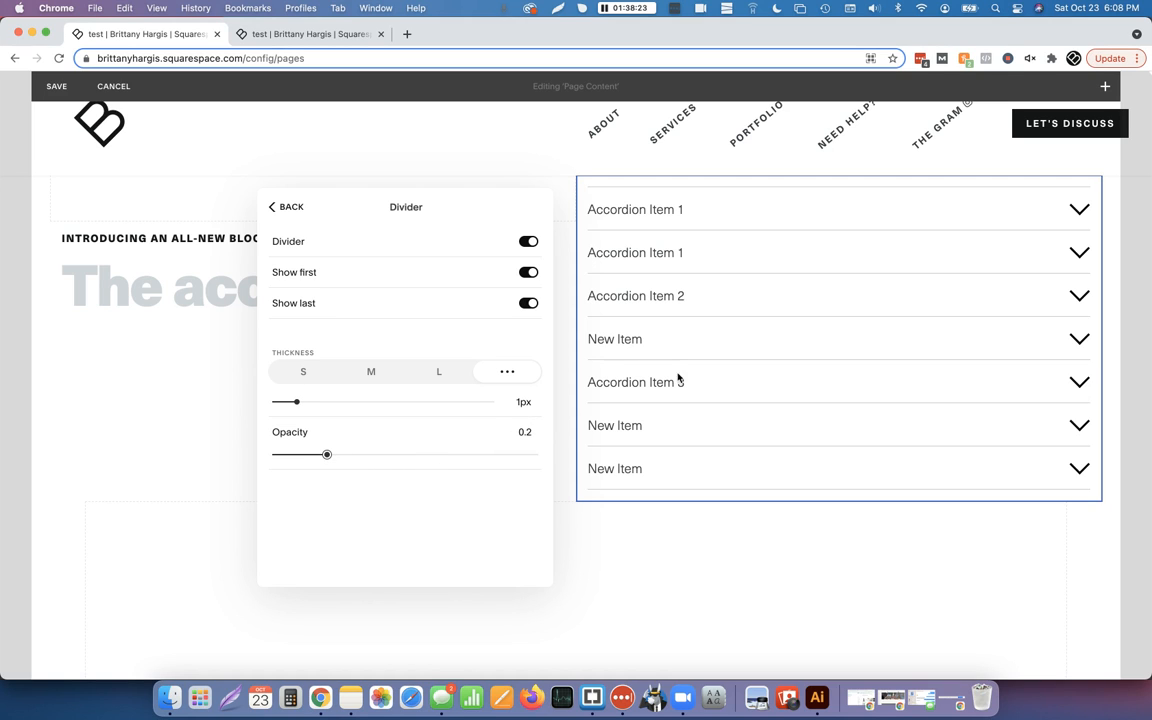
scroll(718, 379, "up", 1)
scroll(600, 360, "down", 1)
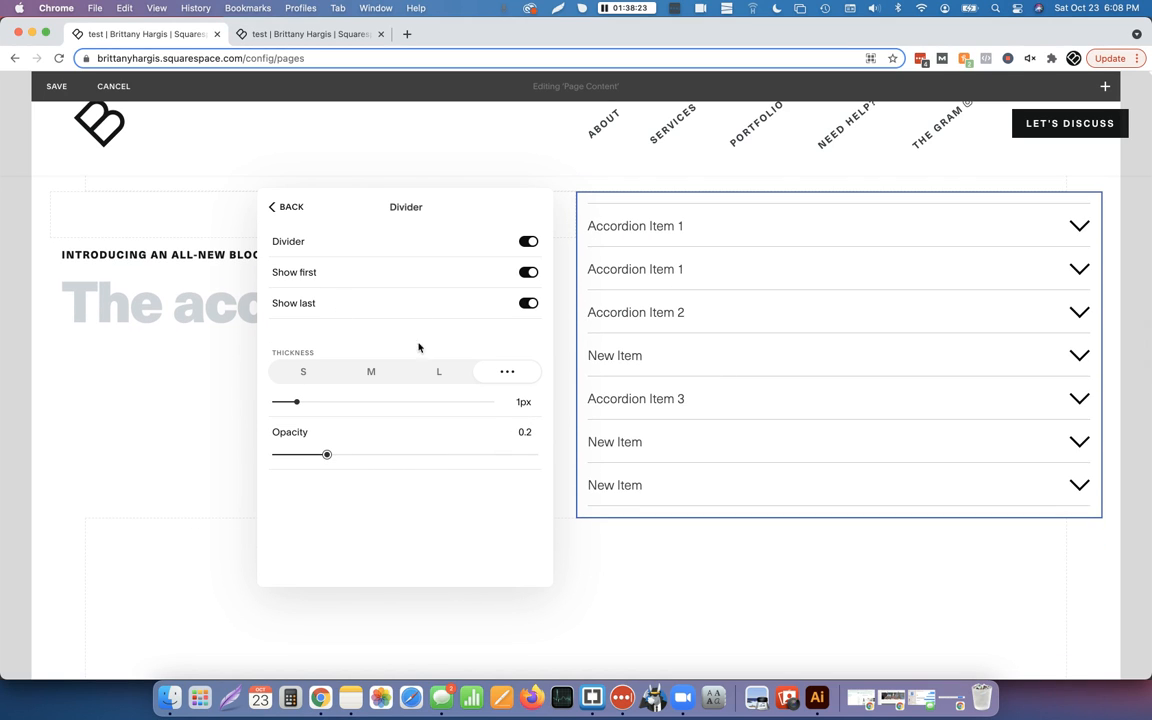
Hide the first and last dividers, and briefly turn all of the accordion's dividers off and on again
left_click(527, 272)
left_click(525, 303)
left_click(528, 272)
left_click(528, 303)
left_click(530, 271)
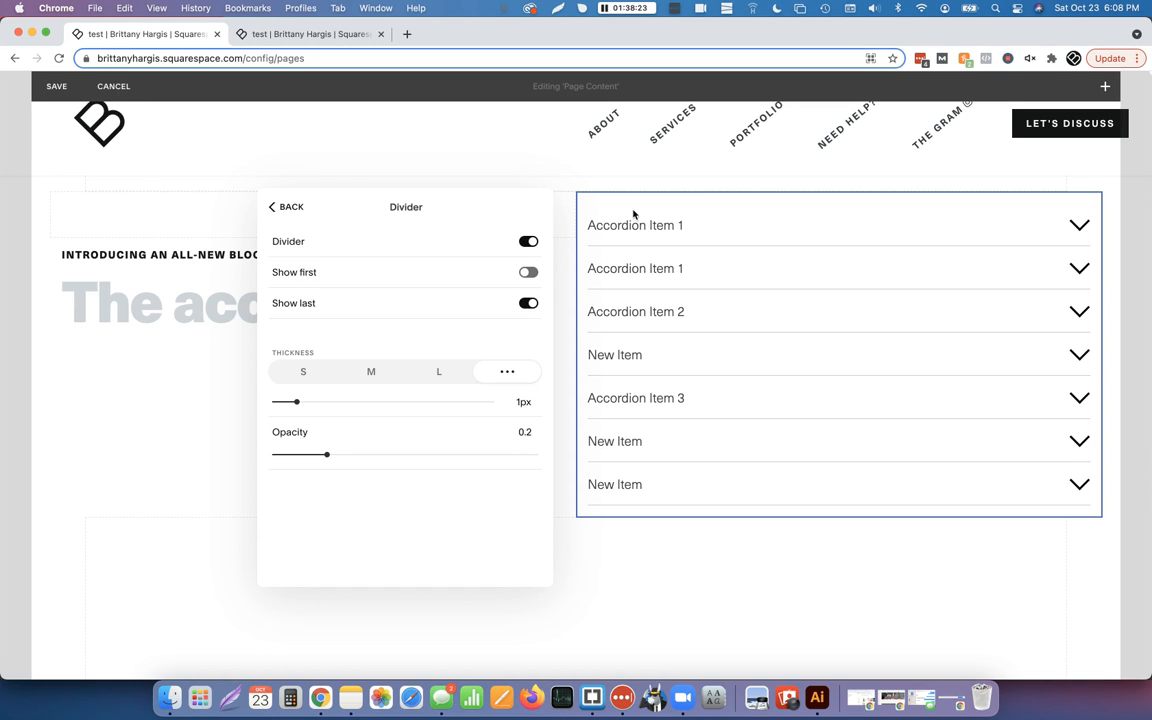
left_click(528, 303)
left_click(528, 241)
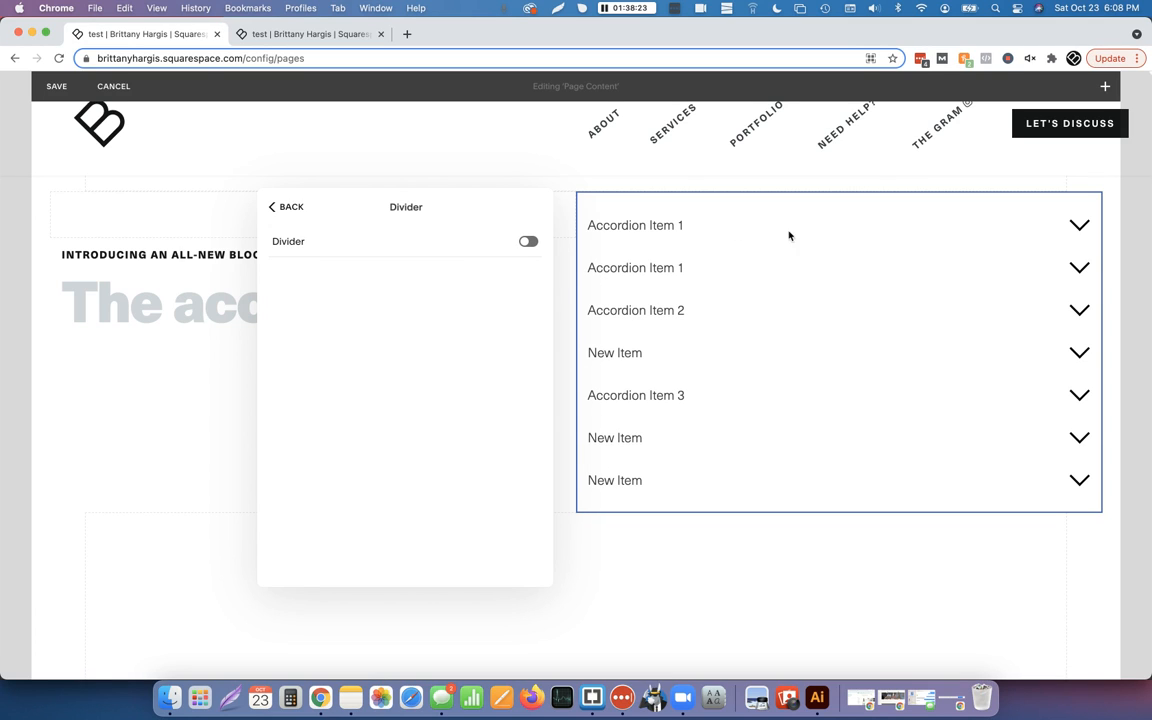
left_click(528, 241)
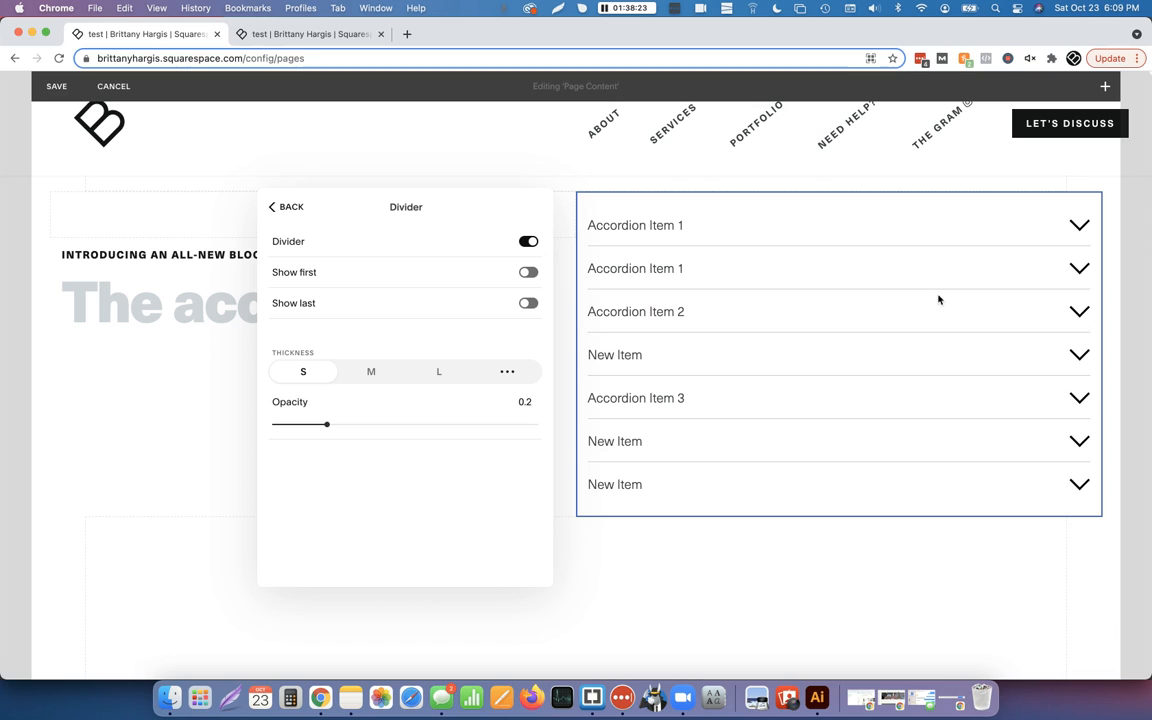
Return to the accordion's main design settings and change the item icon to Plus
left_click(287, 207)
left_click(318, 462)
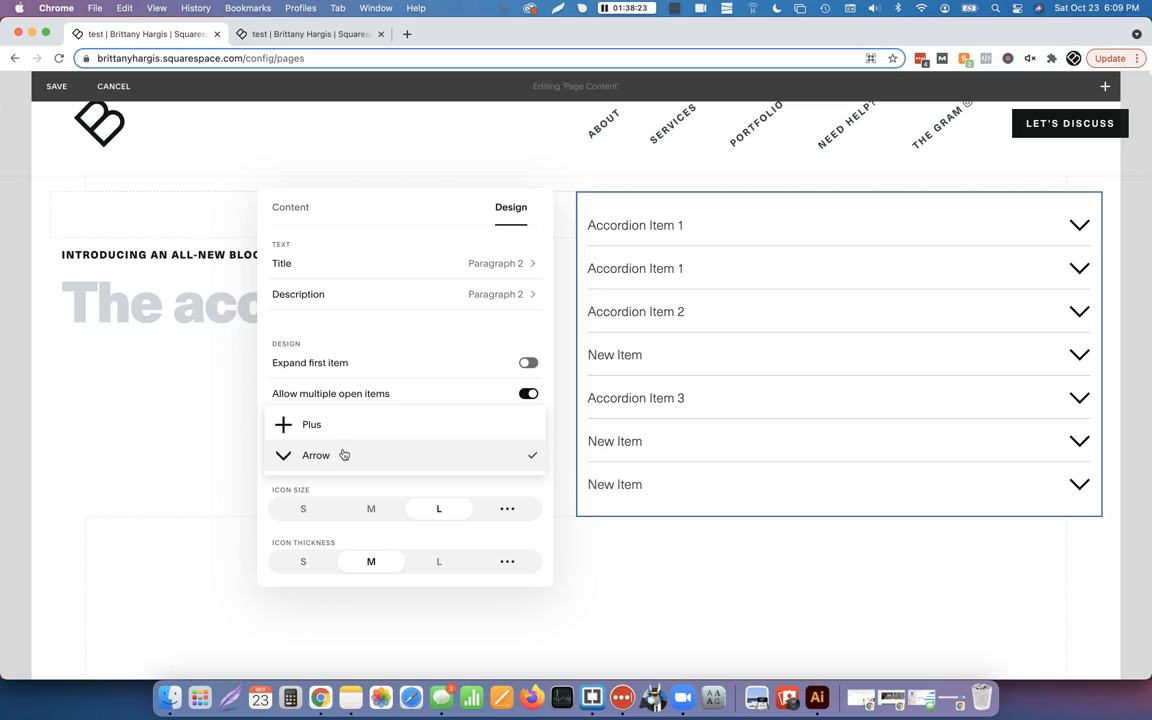
left_click(308, 430)
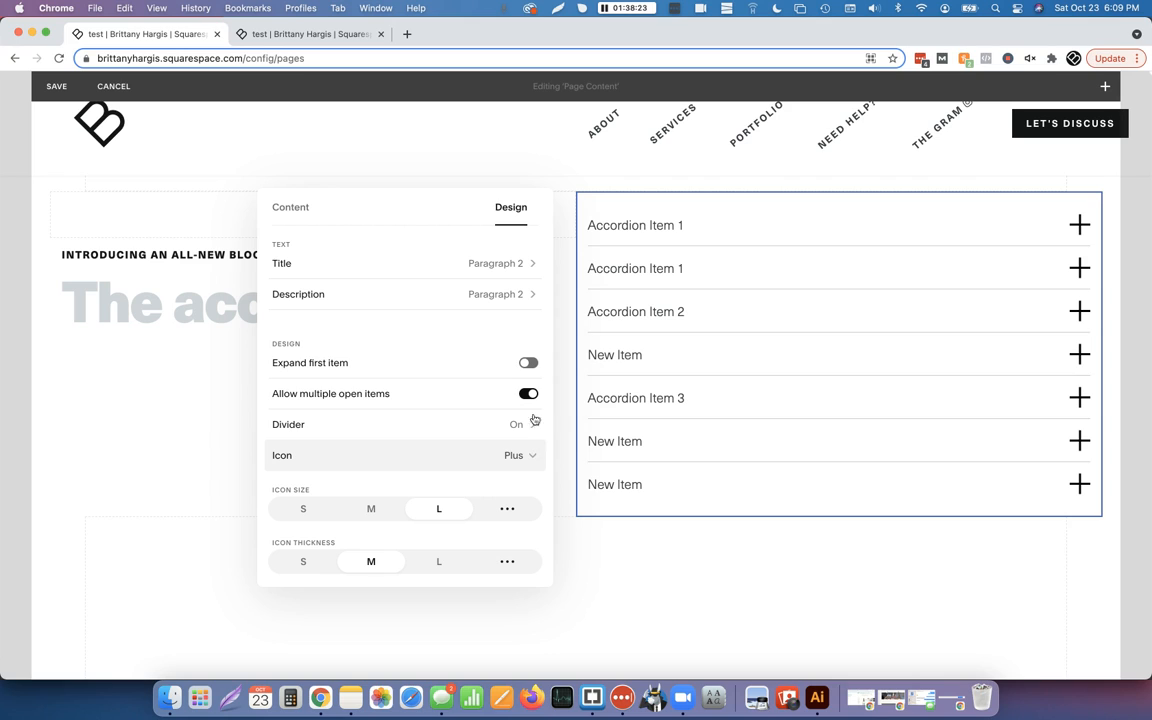
Try icon size M, and set both the icon size and the icon thickness to S
scroll(425, 468, "down", 2)
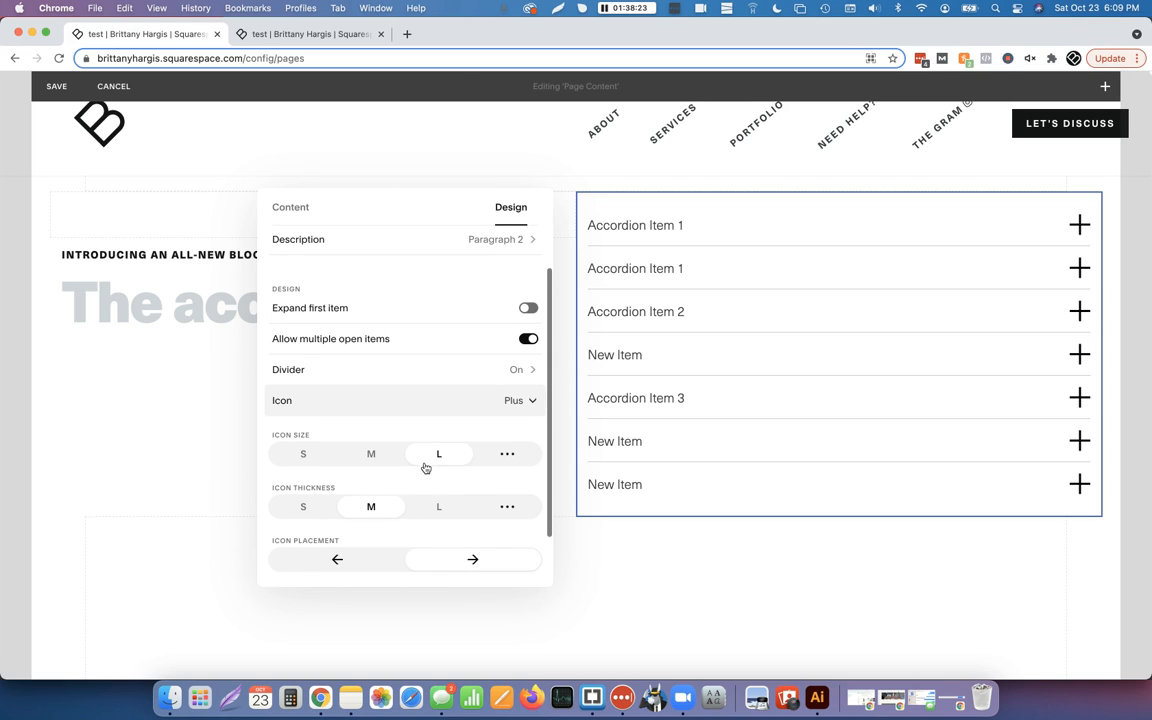
scroll(440, 395, "down", 2)
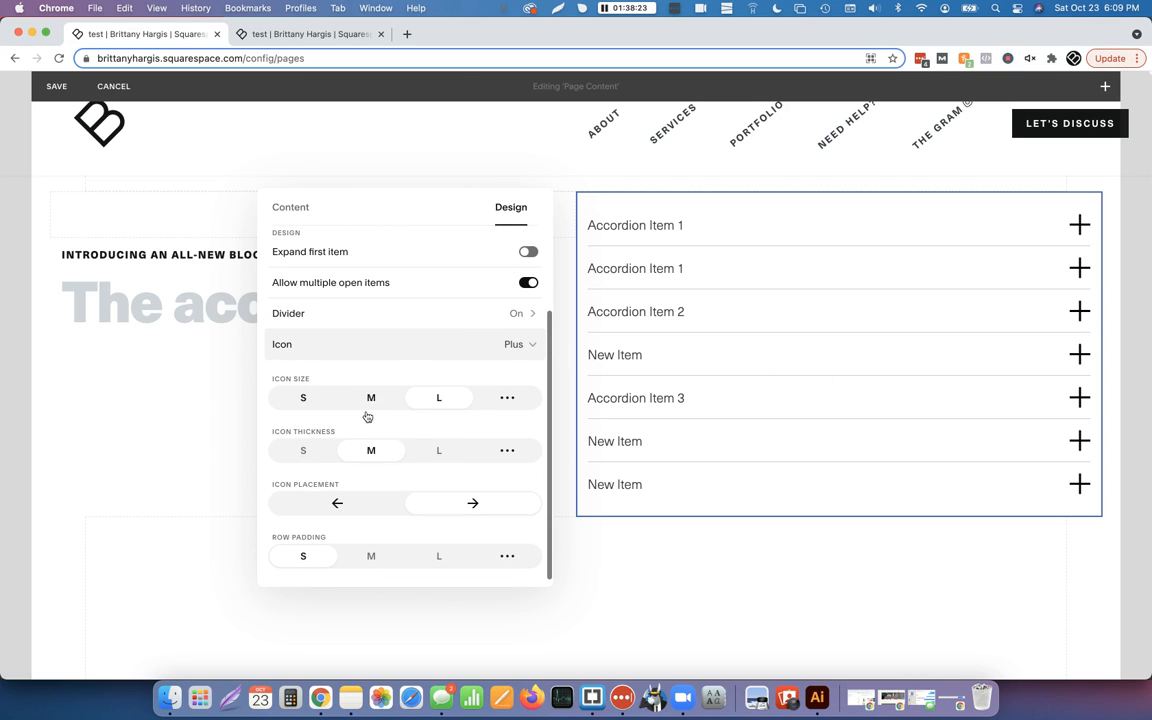
left_click(302, 398)
left_click(365, 399)
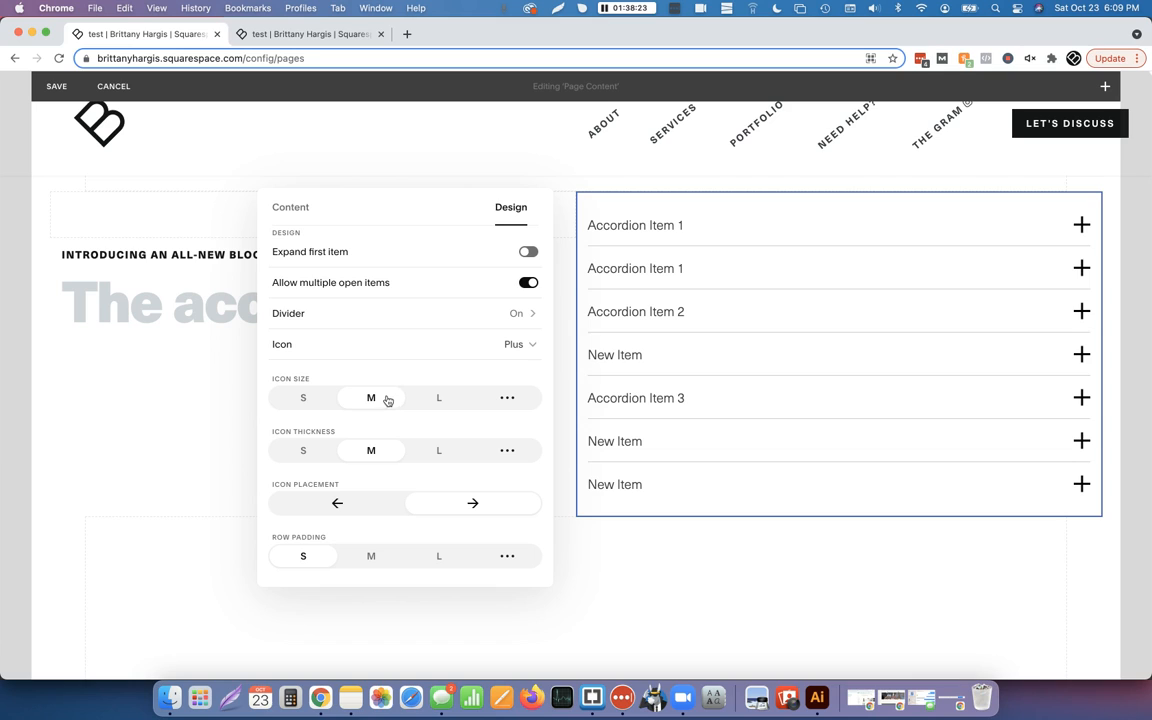
left_click(303, 399)
left_click(304, 449)
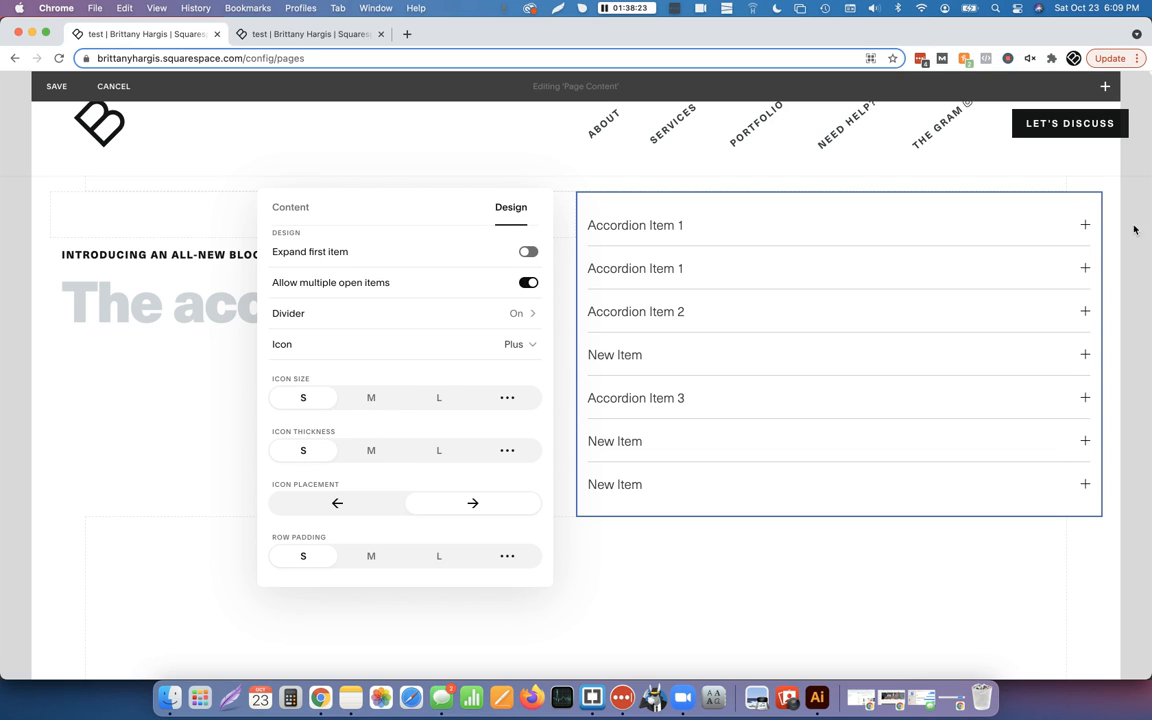
Try placing the icons left of the titles, restore right placement, and set the row padding to L
scroll(399, 478, "down", 1)
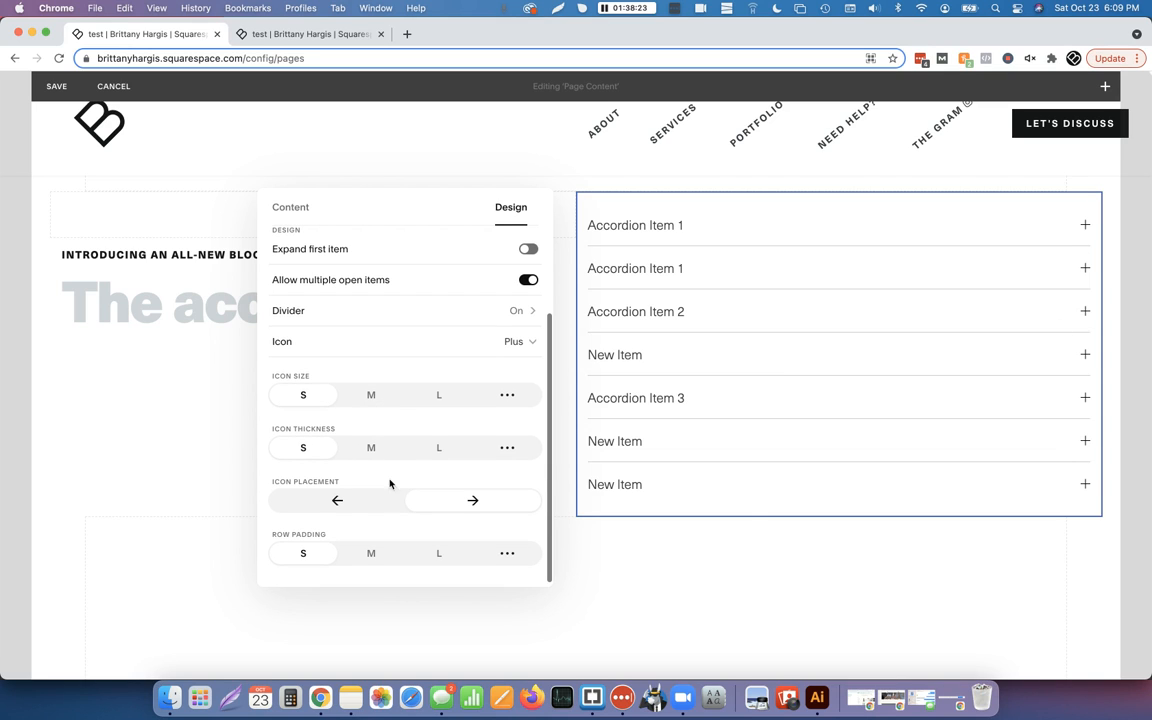
left_click(338, 503)
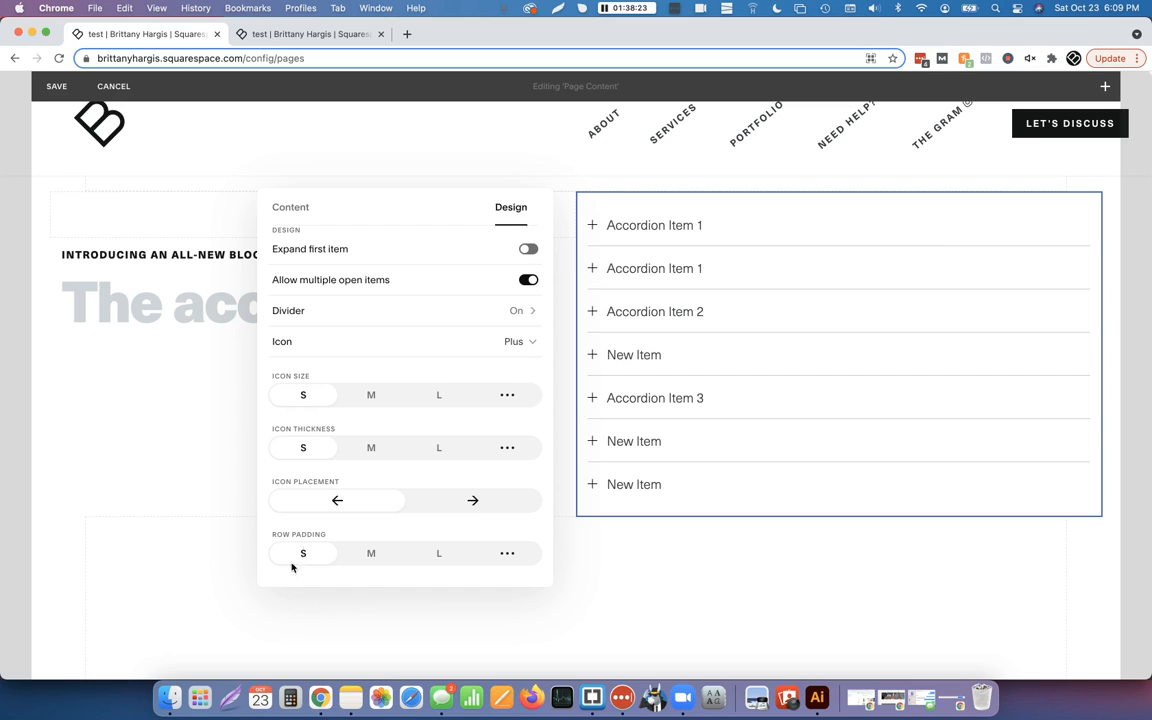
left_click(478, 502)
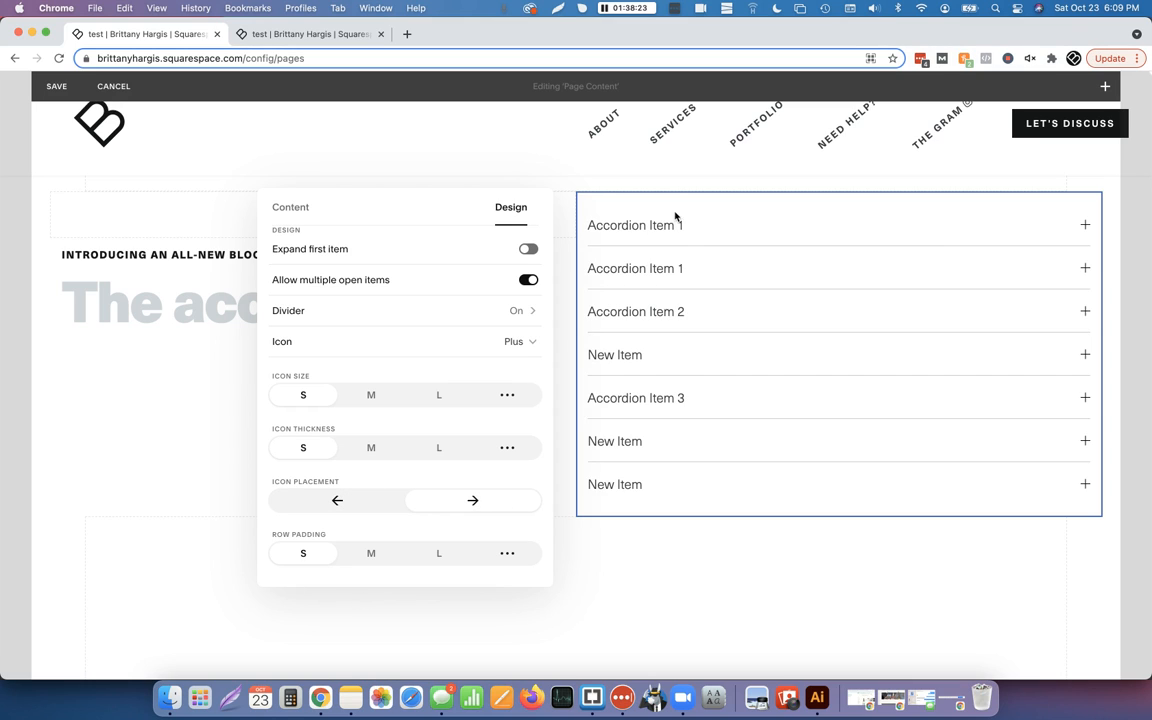
left_click(438, 554)
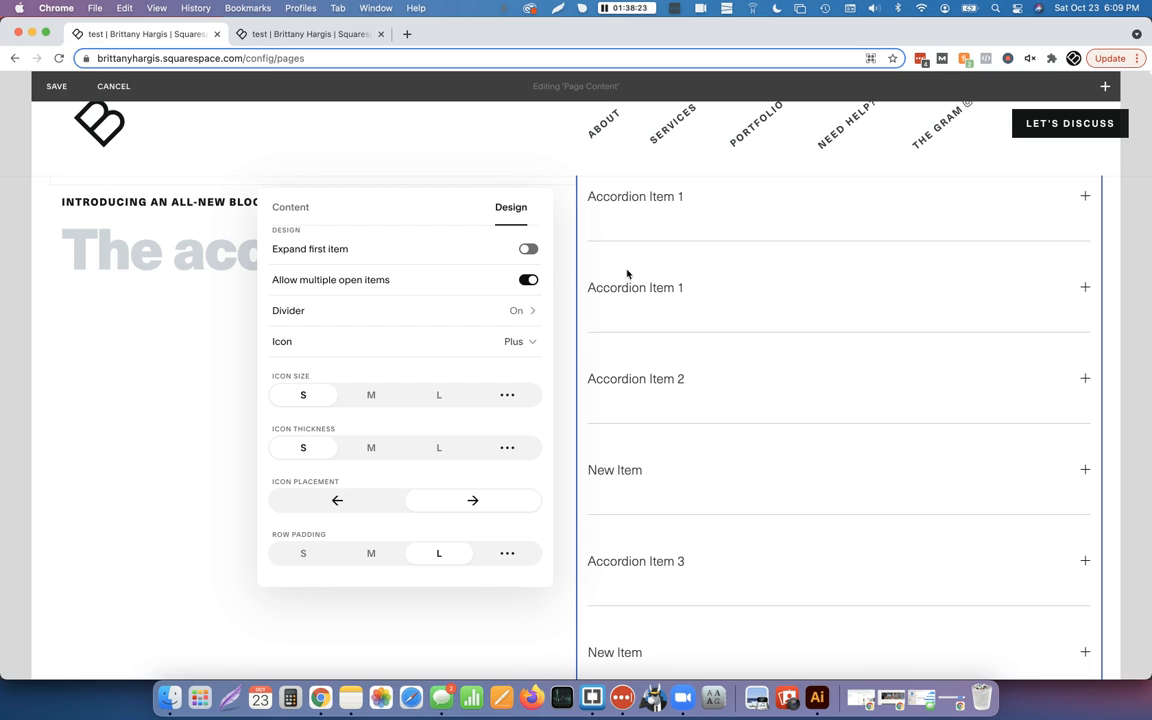
Try Heading 1 and Heading 3 as the accordion title style and set it to Heading 2
scroll(460, 291, "up", 3)
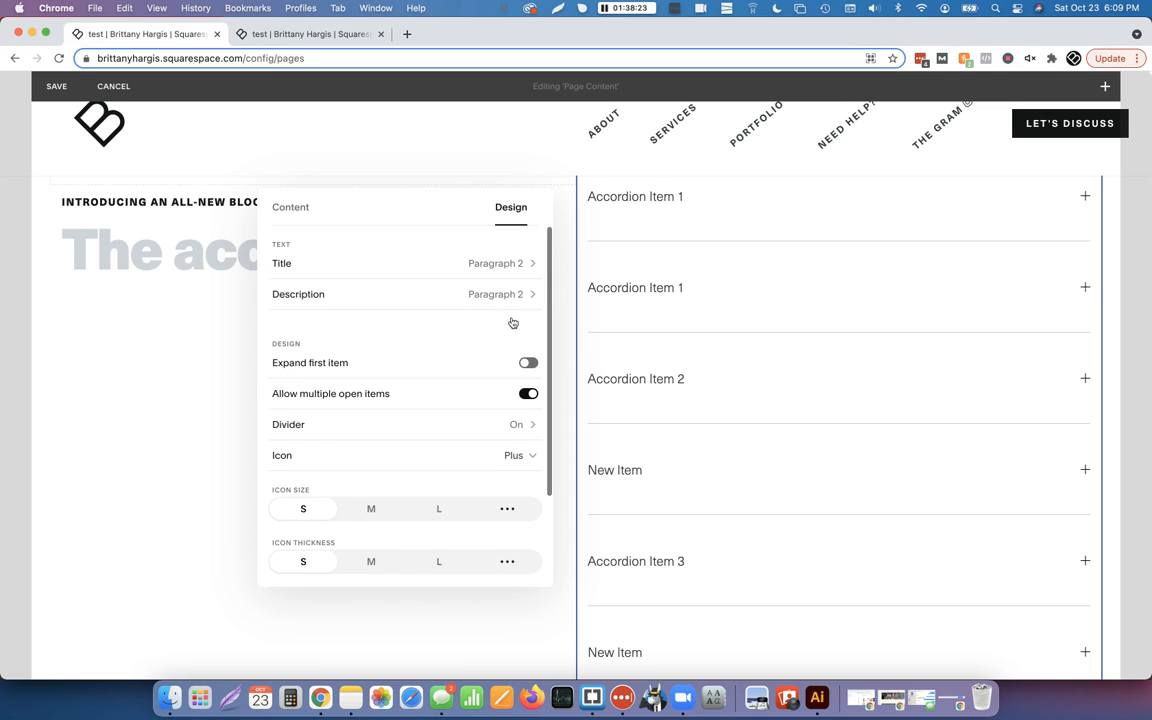
left_click(355, 264)
left_click(340, 263)
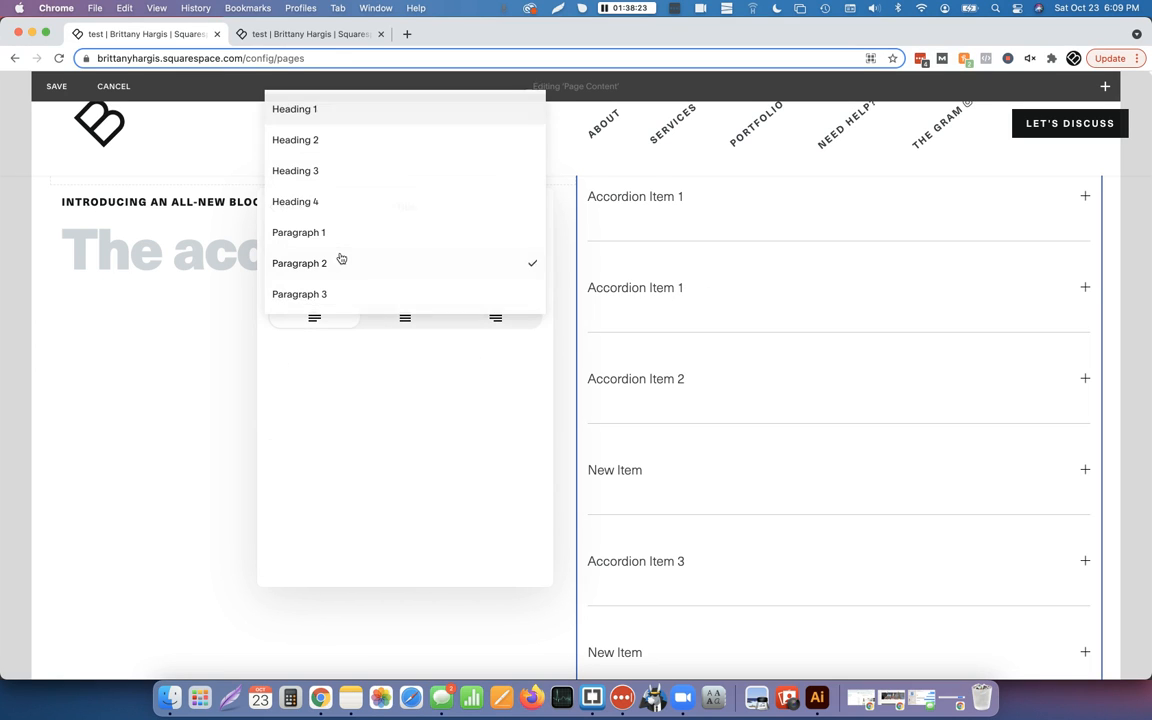
left_click(321, 119)
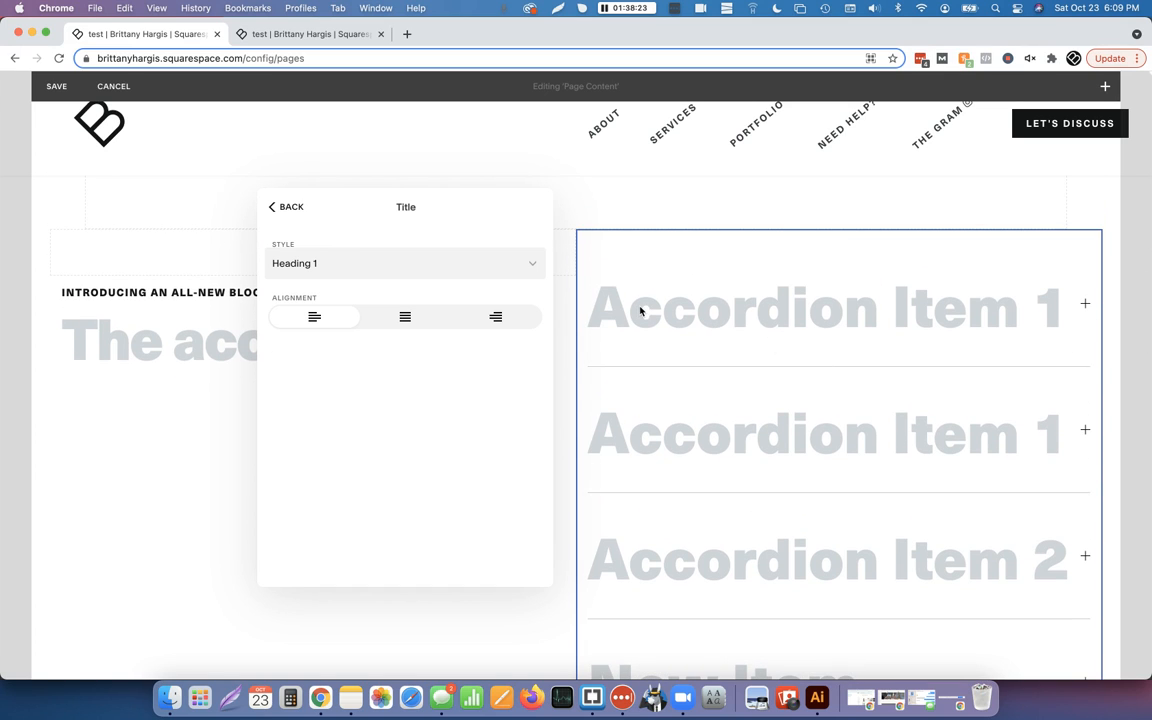
left_click(319, 270)
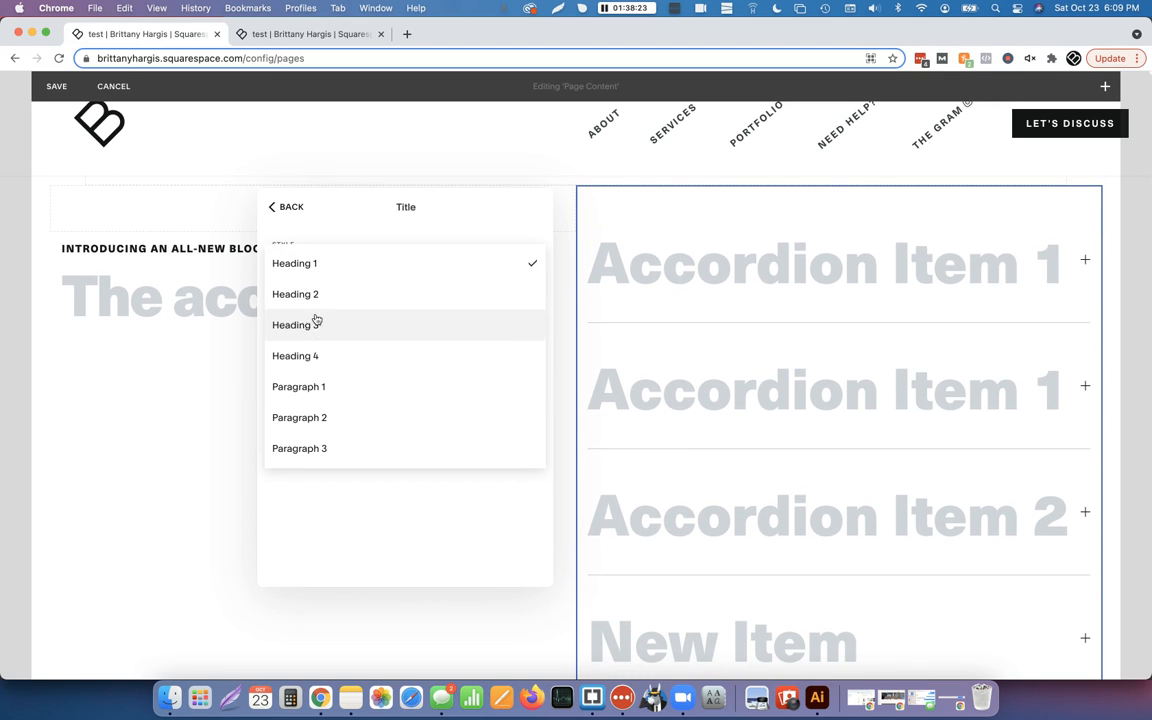
left_click(300, 328)
left_click(366, 273)
left_click(296, 231)
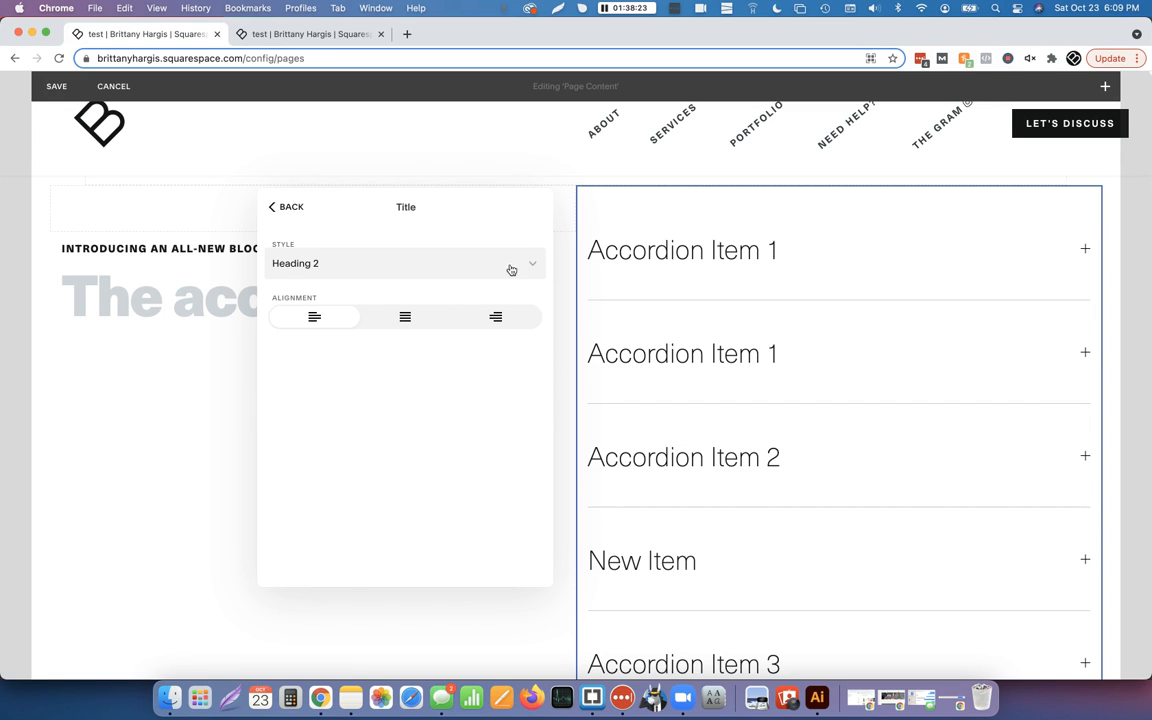
Return to the accordion's main design settings and set the row padding to M
left_click(292, 208)
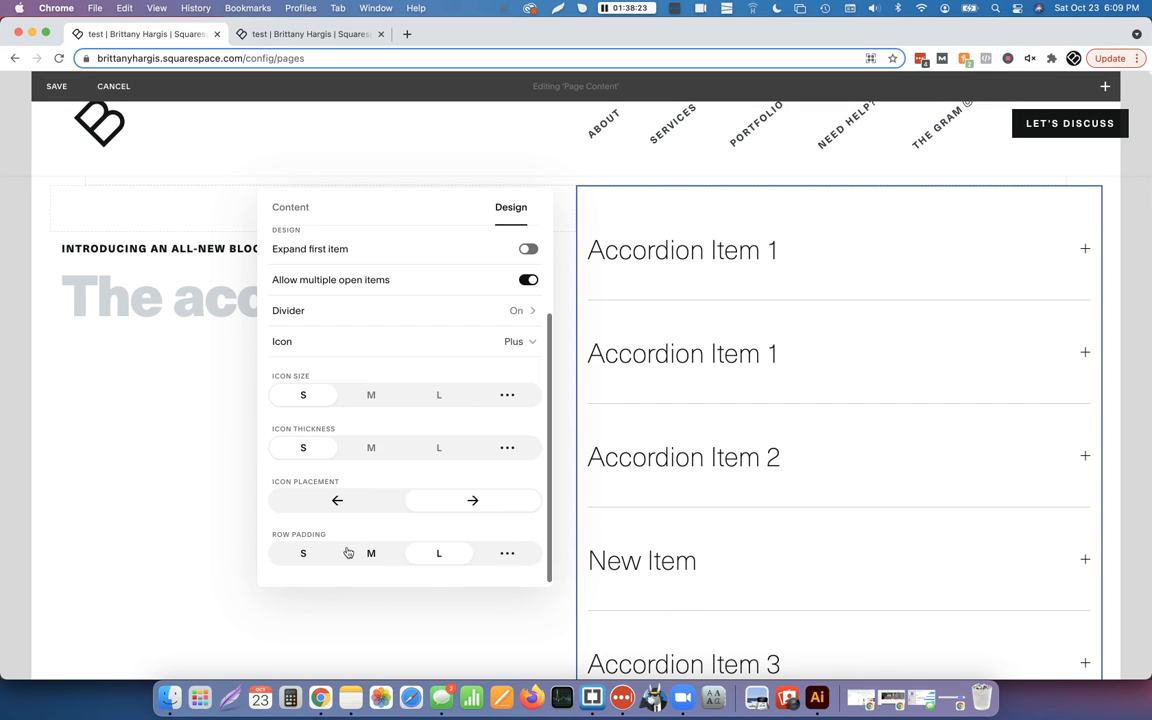
left_click(352, 553)
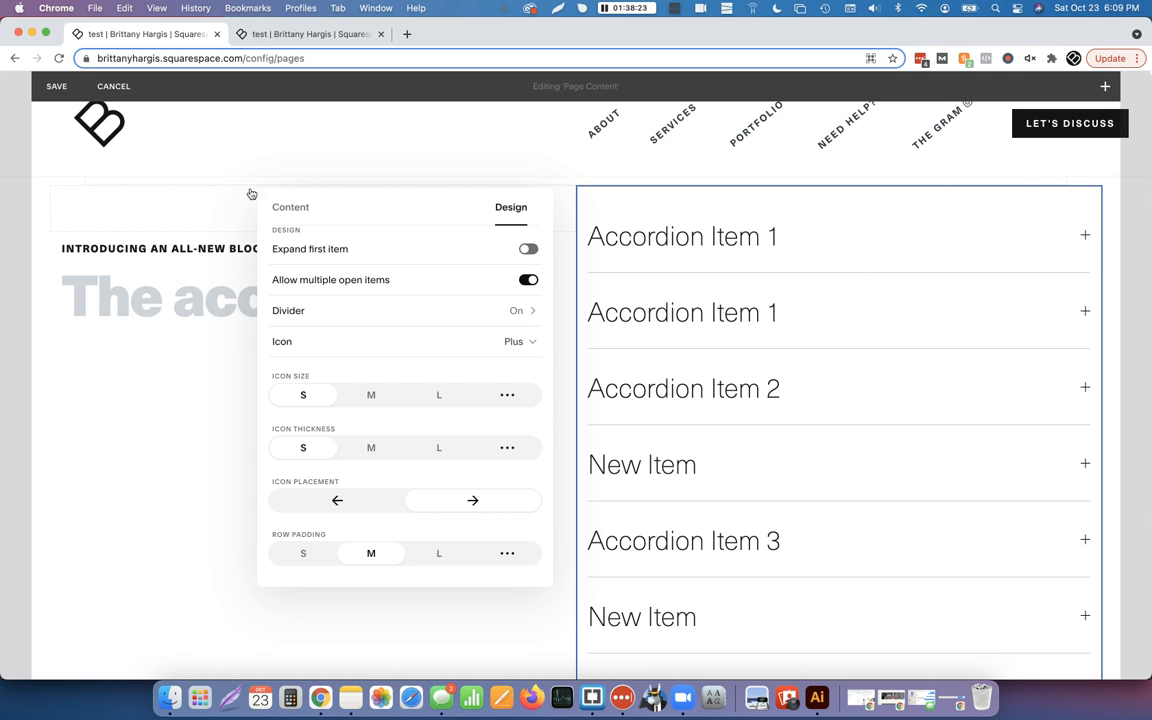
Switch to the live test page and collapse Accordion Item 1, Accordion Item 2 and Accordion Item 3
left_click(298, 36)
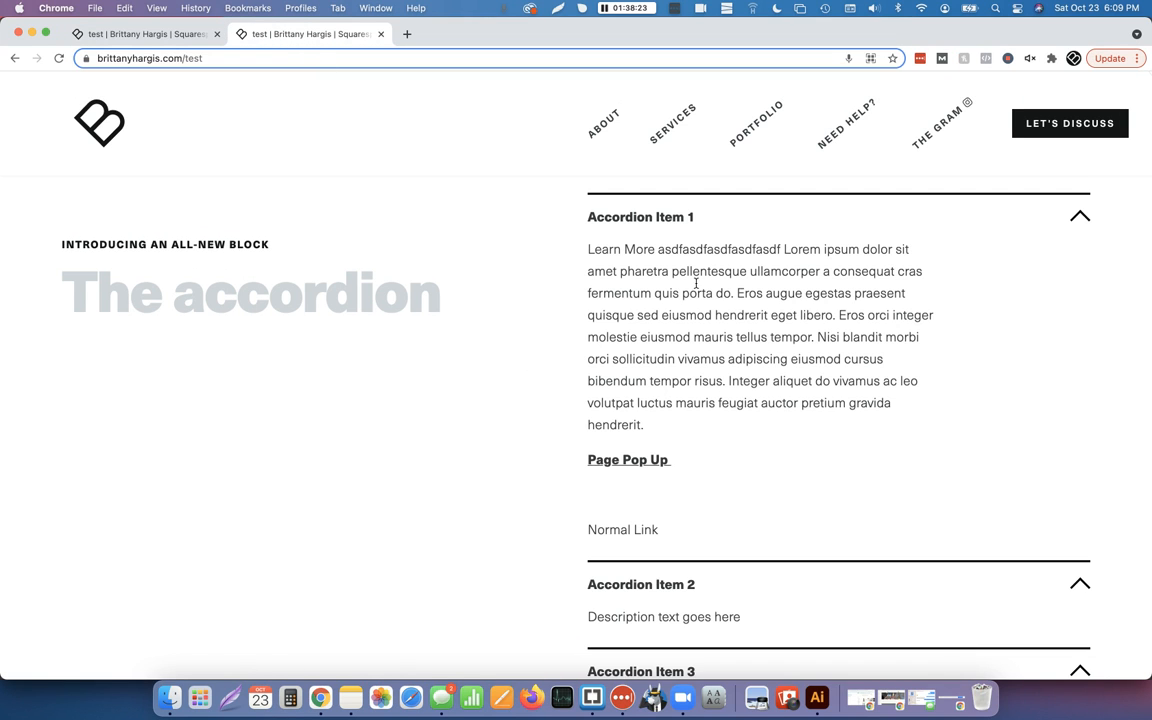
left_click(810, 235)
left_click(752, 358)
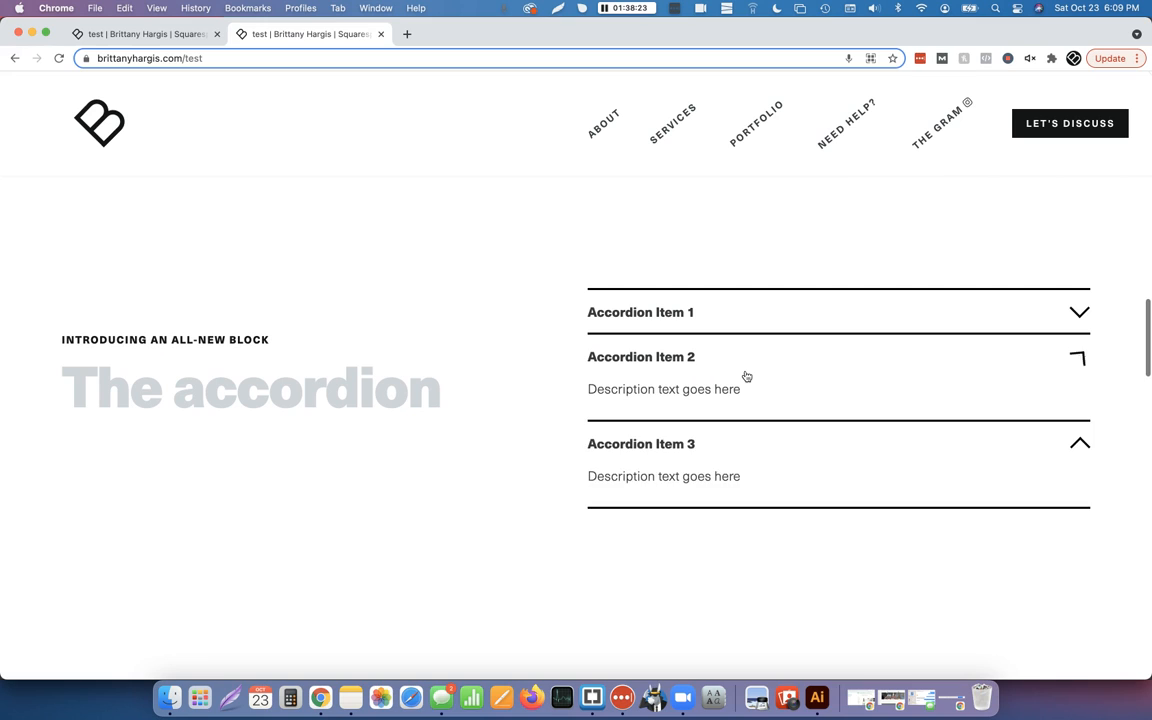
left_click(719, 418)
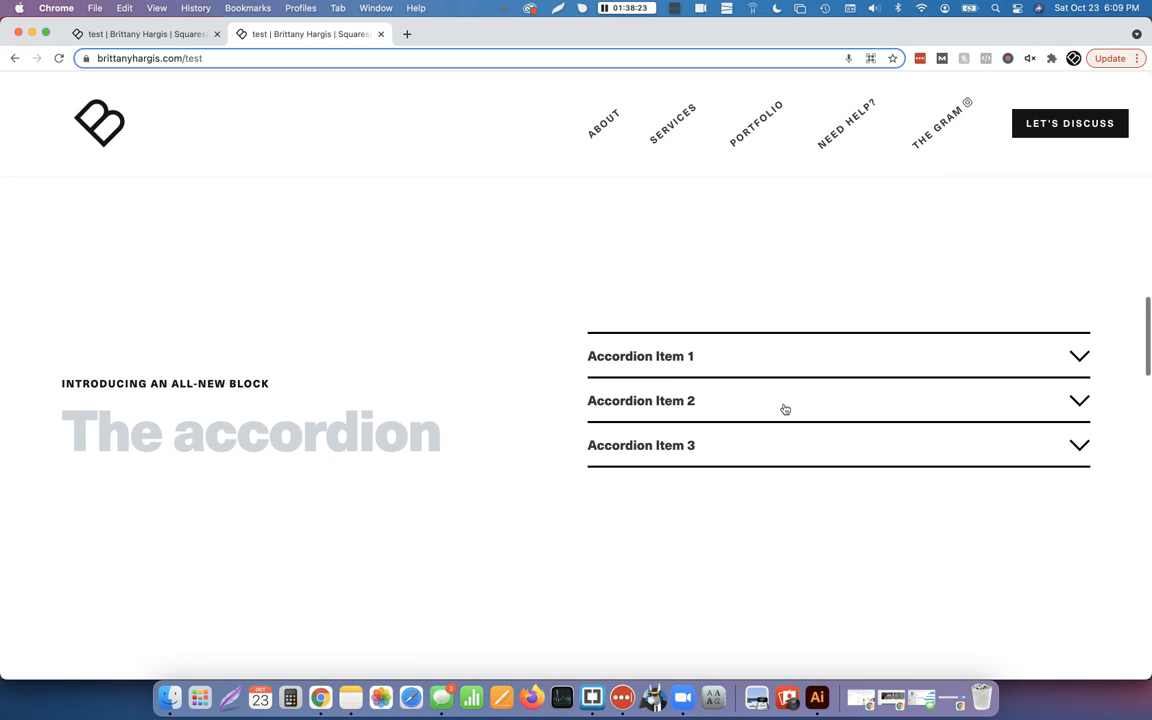
scroll(645, 422, "down", 1)
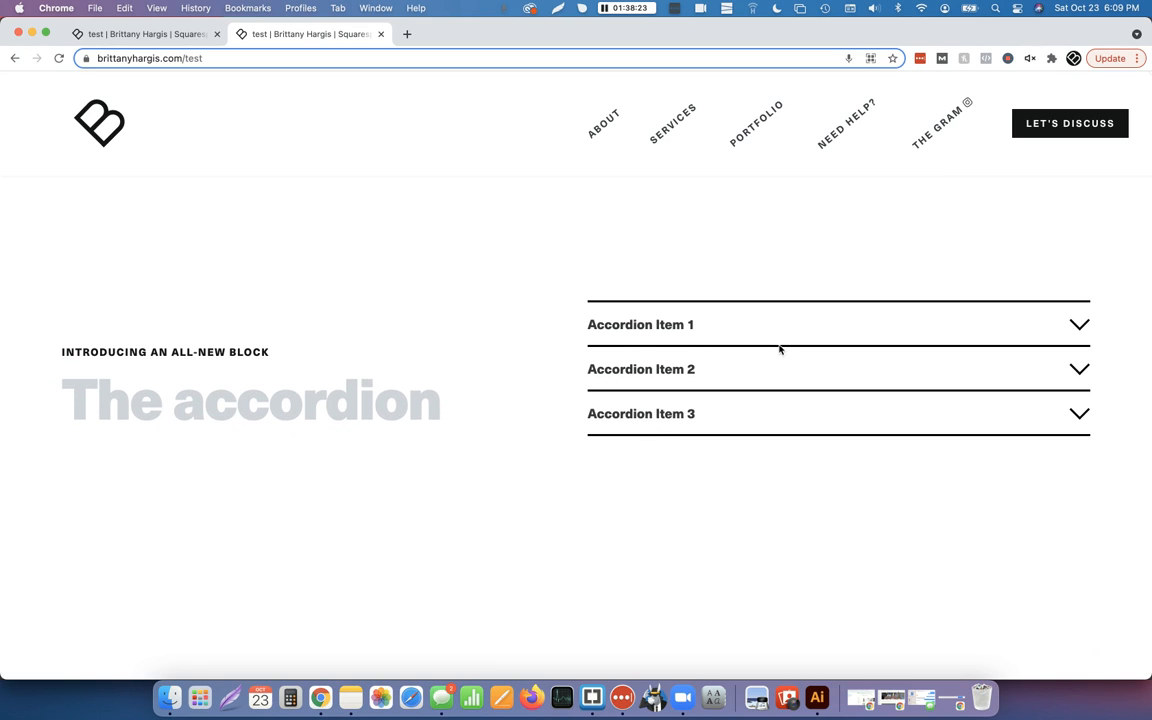